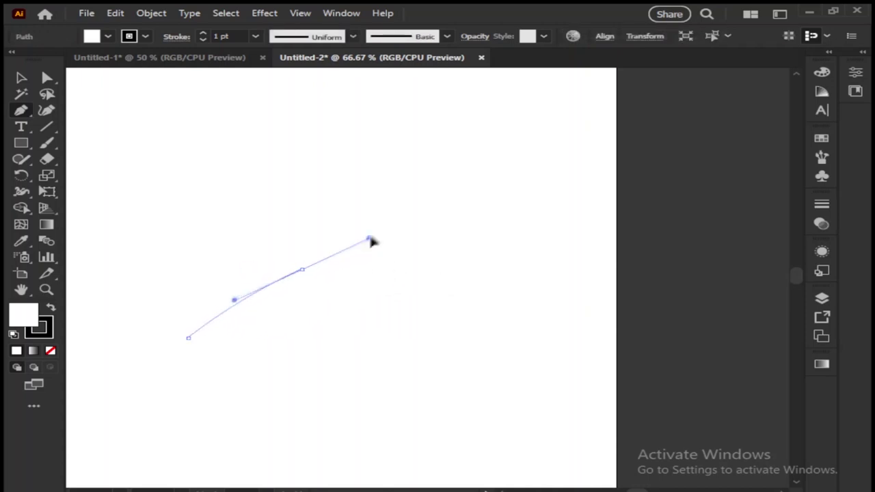
# Step: Draw the upper vane outline with the Pen tool and close it at its starting point
pyautogui.click(299, 274)
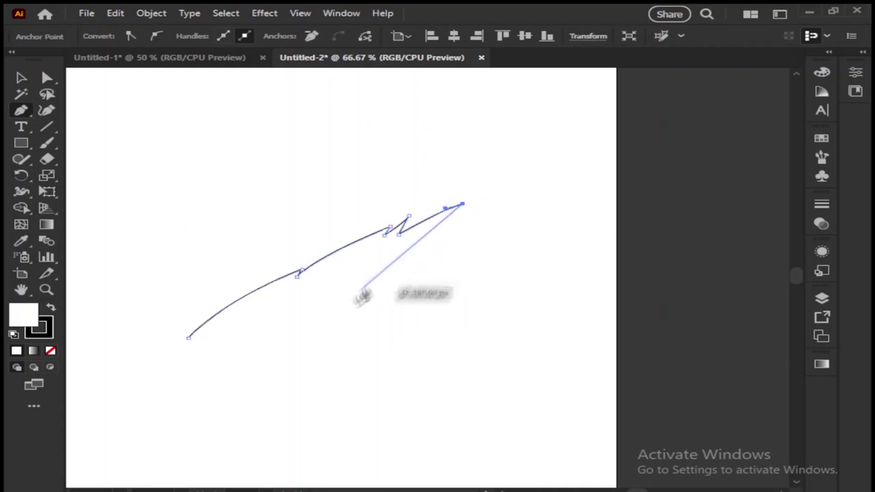
pyautogui.click(188, 367)
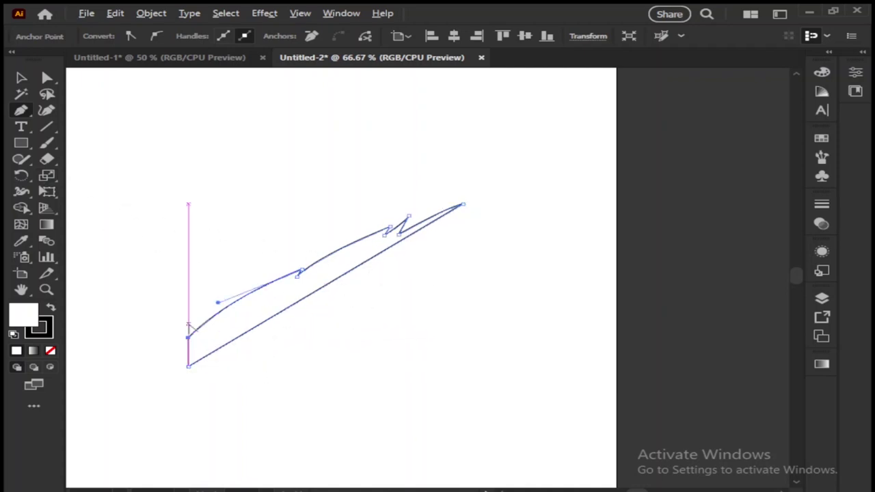
pyautogui.click(188, 336)
pyautogui.scroll(3, 189, 327)
pyautogui.press('v')
# Step: Select the feather outline and try joining its end points, dismissing the cannot-join warning
pyautogui.hotkey('ctrl', 'shift', 'a')
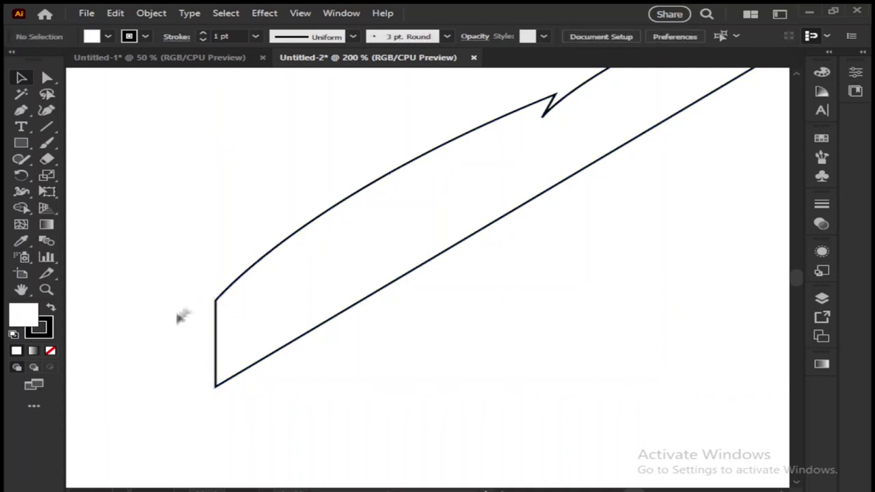
pyautogui.click(215, 318)
pyautogui.press('a')
pyautogui.hotkey('ctrl', 'j')
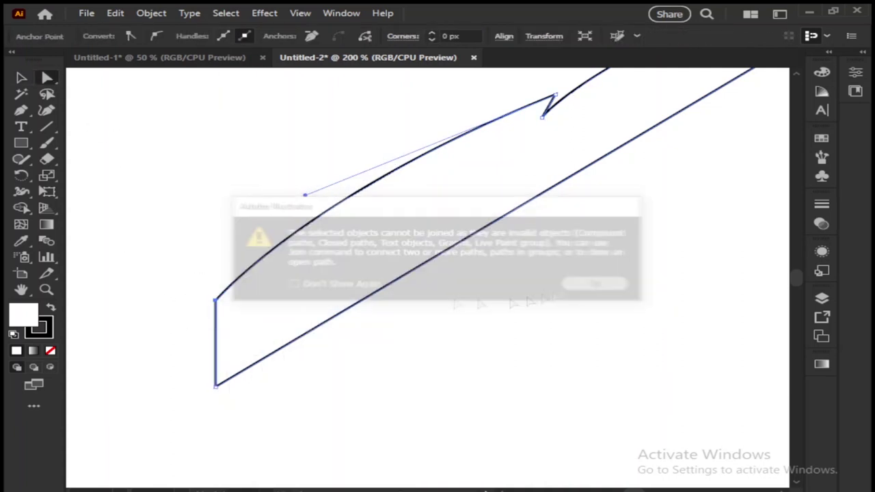
pyautogui.press('Return')
# Step: Move the left corner anchor slightly right and reshape the curve at the feather's left end
pyautogui.click(211, 303)
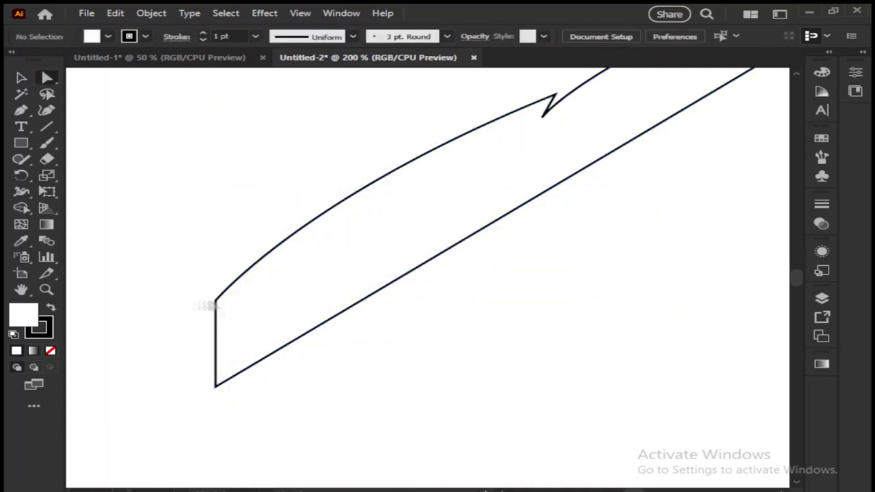
pyautogui.moveTo(217, 306); pyautogui.dragTo(246, 325)
pyautogui.moveTo(305, 195); pyautogui.dragTo(277, 202)
pyautogui.click(276, 205)
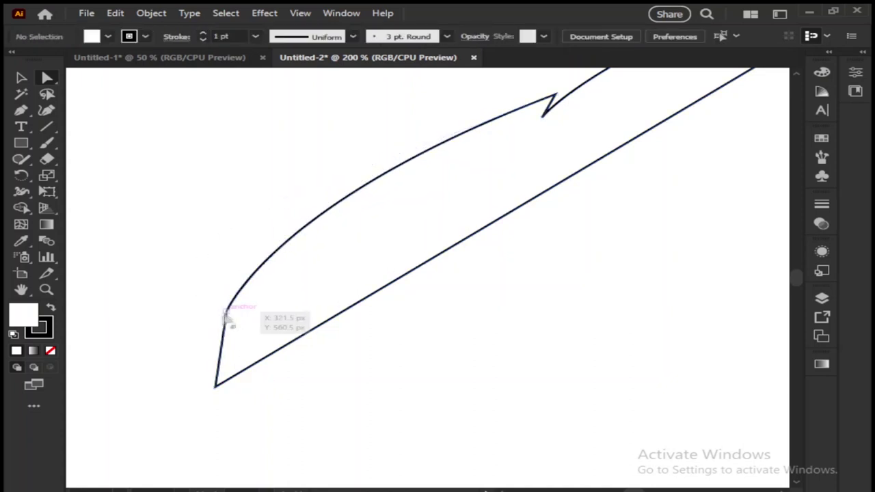
pyautogui.click(226, 309)
pyautogui.click(455, 335)
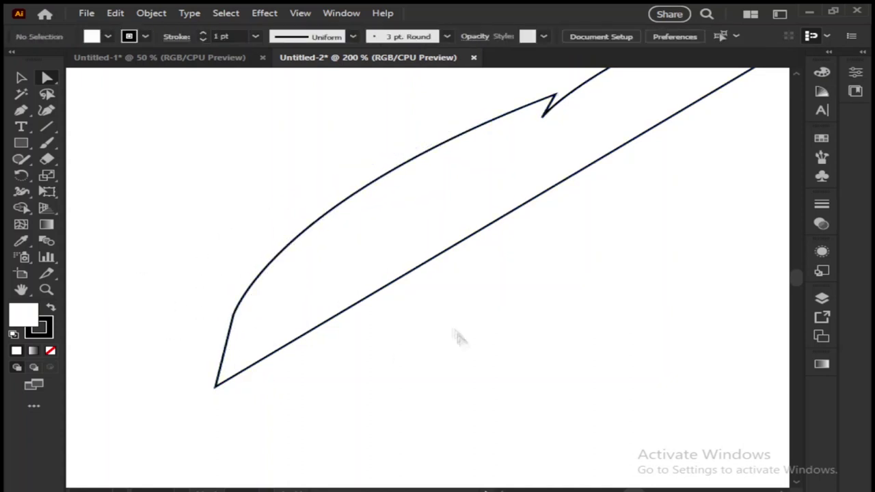
pyautogui.scroll(-2, 459, 318)
pyautogui.hscroll(3, 423, 287)
# Step: Give the upper vane a gradient fill and set its stroke to None
pyautogui.click(437, 212)
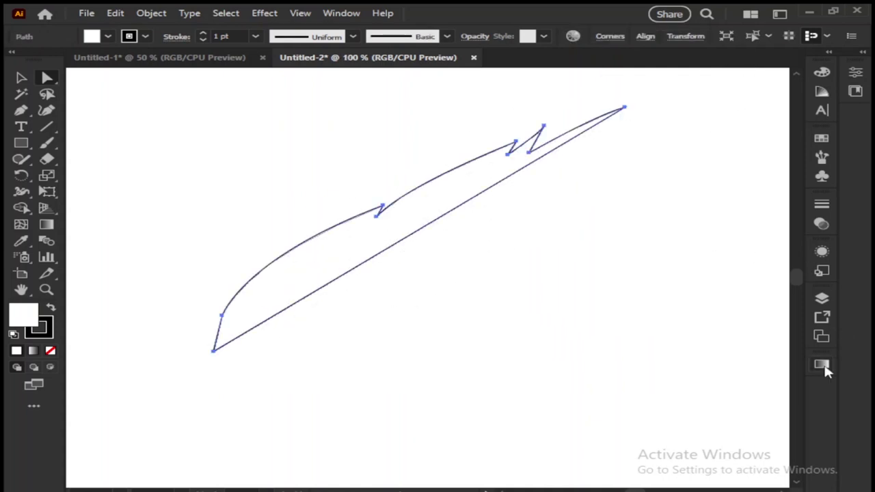
pyautogui.click(821, 363)
pyautogui.click(611, 336)
pyautogui.click(50, 350)
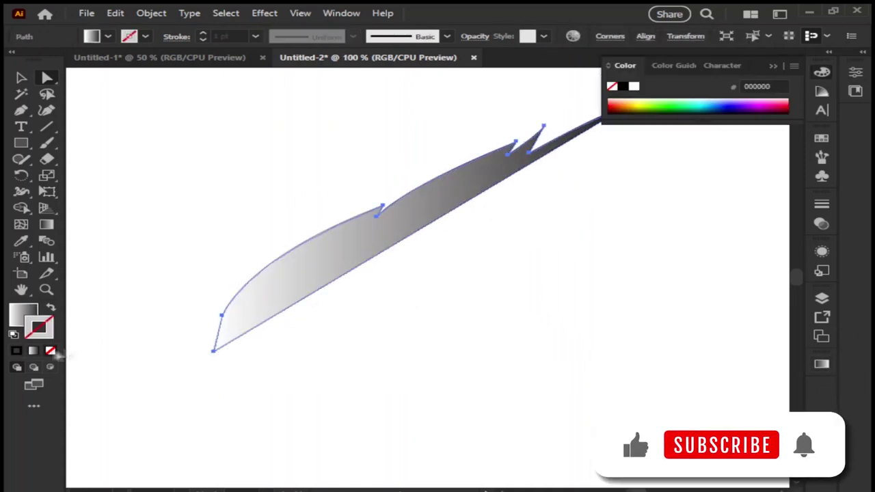
pyautogui.hotkey('ctrl', 'shift', 'a')
# Step: Darken the gradient stops to light and dark grey and confirm the stroke is removed
pyautogui.click(410, 205)
pyautogui.click(821, 364)
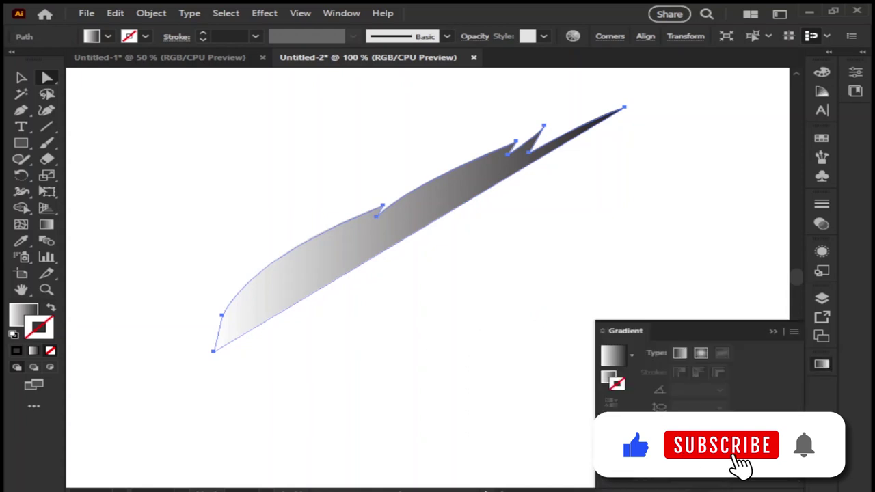
pyautogui.doubleClick(607, 399)
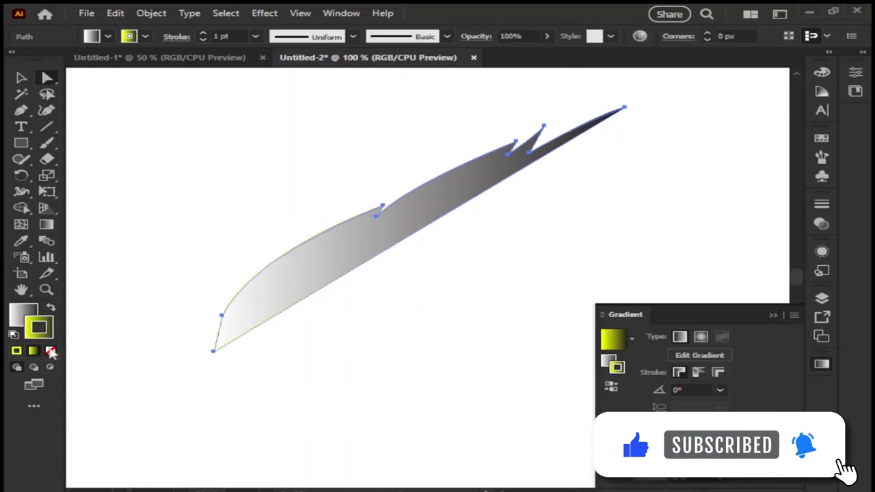
pyautogui.click(50, 350)
pyautogui.click(636, 103)
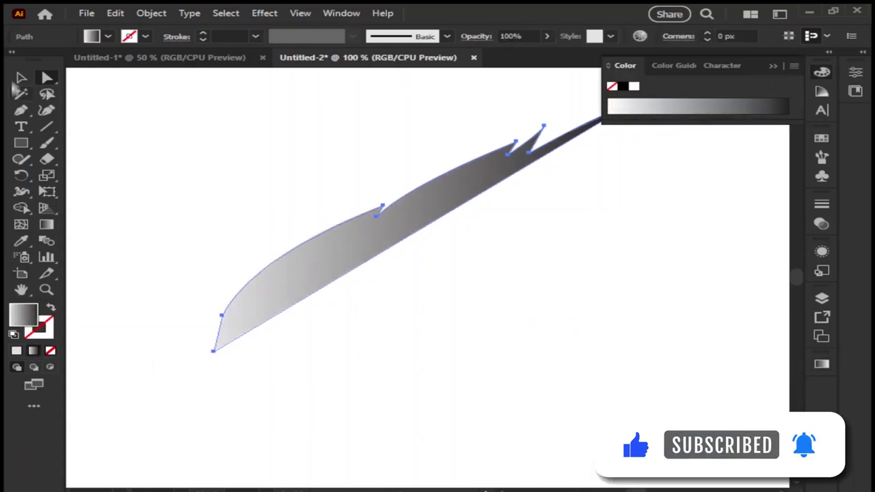
pyautogui.click(734, 104)
pyautogui.click(773, 66)
pyautogui.click(476, 266)
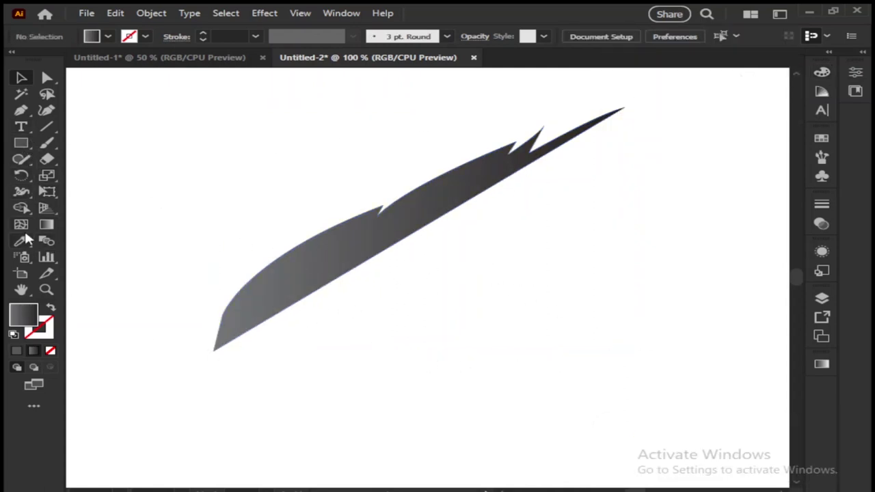
# Step: Start the lower vane from its bottom-left point, undoing misplaced points and redrawing the curved edge
pyautogui.moveTo(224, 353)
pyautogui.mouseDown()
pyautogui.moveTo(337, 361)
pyautogui.moveTo(387, 355)
pyautogui.moveTo(403, 334)
pyautogui.mouseUp()
pyautogui.click(298, 356)
pyautogui.click(412, 293)
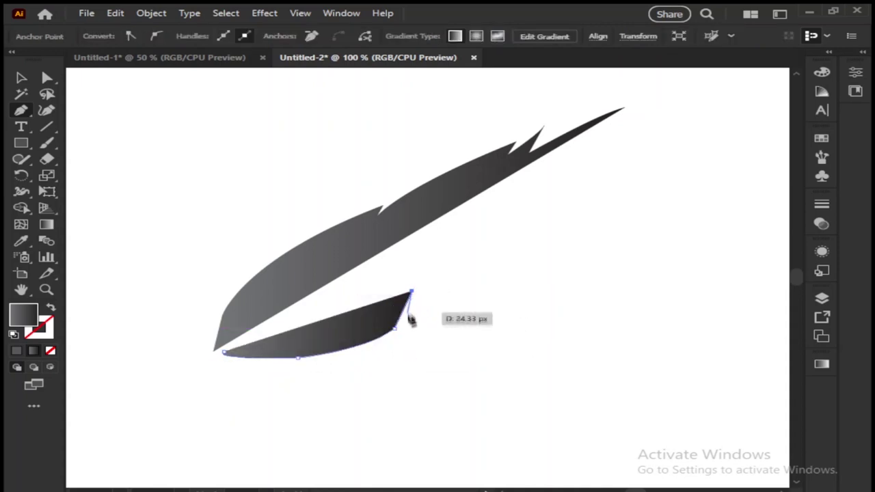
pyautogui.click(407, 315)
pyautogui.moveTo(432, 275); pyautogui.dragTo(440, 271)
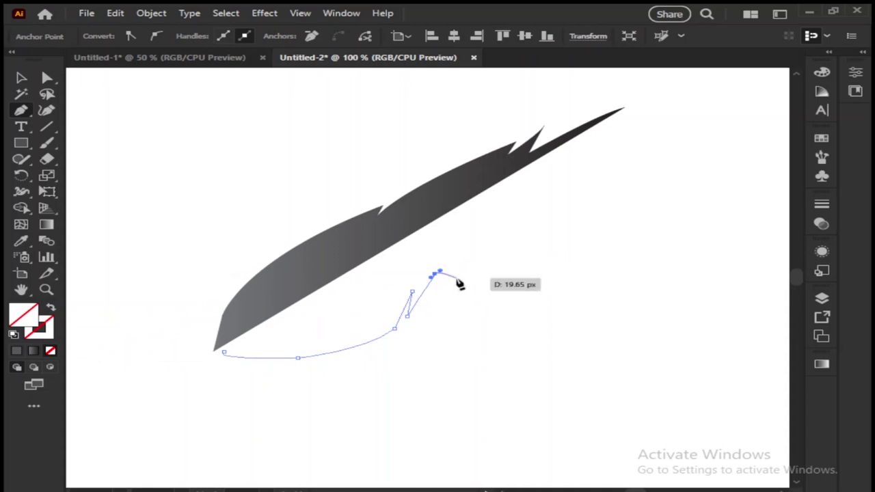
pyautogui.hotkey('ctrl', 'z')
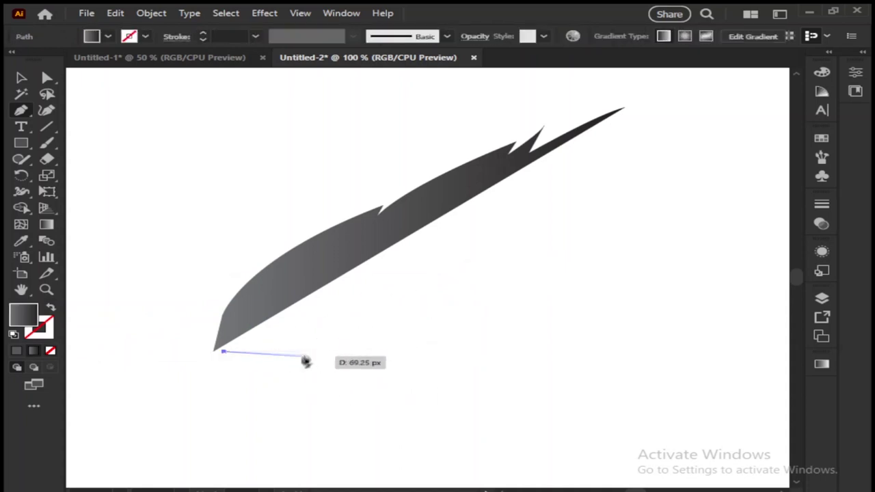
pyautogui.moveTo(331, 347)
pyautogui.mouseDown()
pyautogui.moveTo(364, 338)
pyautogui.moveTo(321, 344)
pyautogui.moveTo(379, 328)
pyautogui.mouseUp()
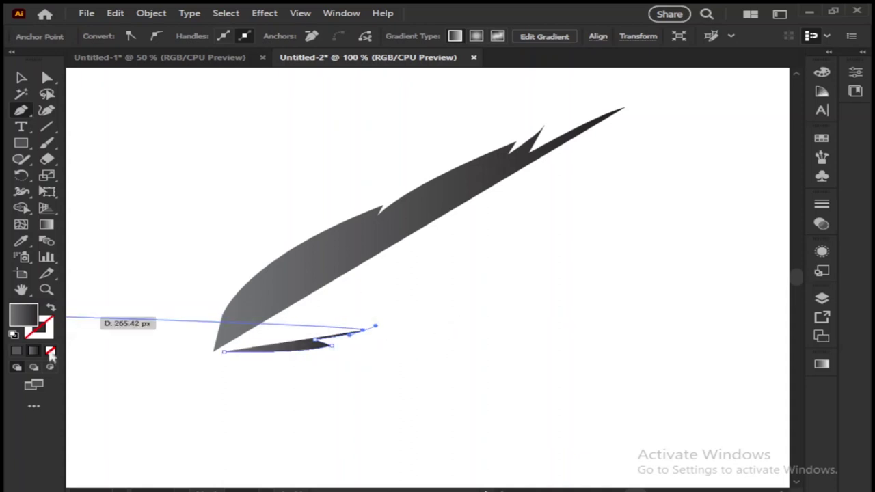
pyautogui.scroll(2, 380, 308)
# Step: Extend the notched lower edge to the tip, close the shape, and eyedrop the upper vane's grey gradient
pyautogui.moveTo(301, 356); pyautogui.dragTo(512, 297)
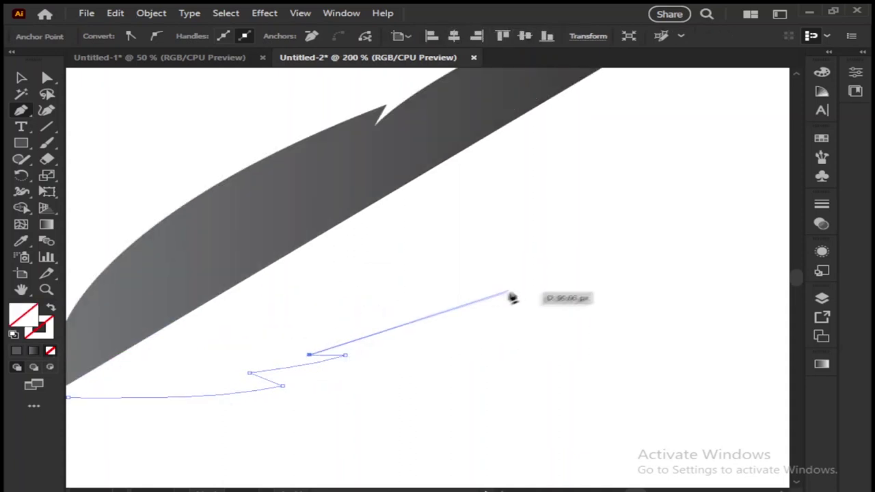
pyautogui.moveTo(337, 381); pyautogui.dragTo(363, 380)
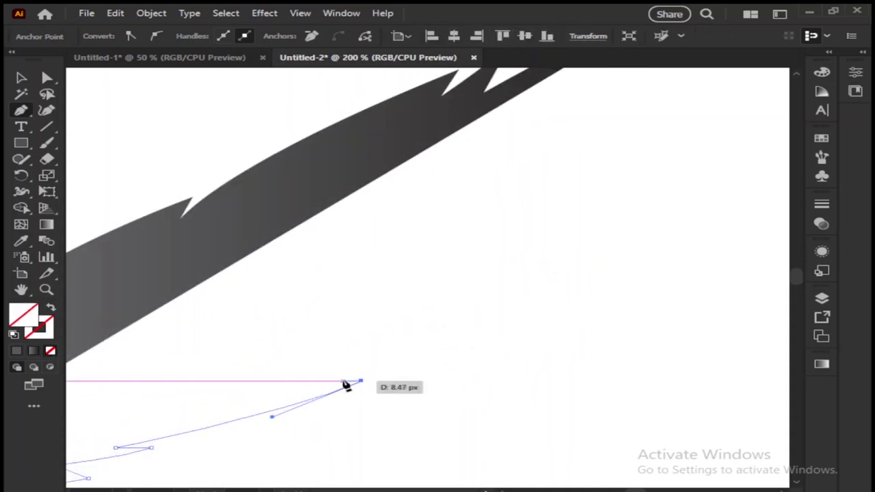
pyautogui.moveTo(477, 334); pyautogui.dragTo(519, 335)
pyautogui.moveTo(661, 233)
pyautogui.mouseDown()
pyautogui.moveTo(703, 171)
pyautogui.moveTo(469, 396)
pyautogui.mouseUp()
pyautogui.moveTo(385, 422)
pyautogui.mouseDown()
pyautogui.moveTo(548, 298)
pyautogui.moveTo(504, 303)
pyautogui.mouseUp()
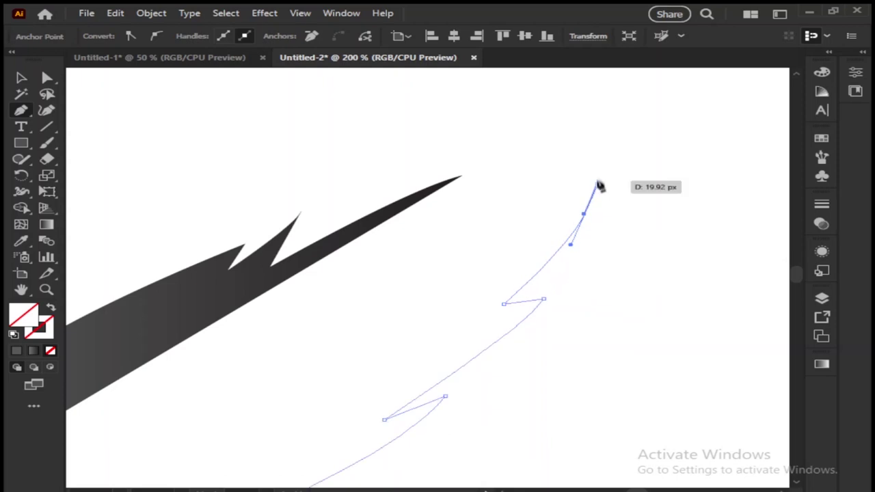
pyautogui.moveTo(583, 214); pyautogui.dragTo(583, 183)
pyautogui.moveTo(630, 123); pyautogui.dragTo(634, 115)
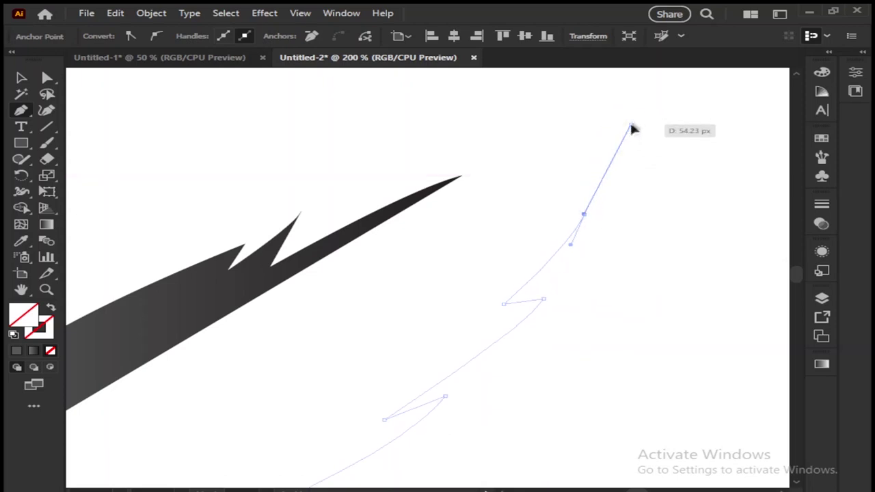
pyautogui.scroll(-3, 369, 296)
pyautogui.moveTo(120, 422); pyautogui.dragTo(296, 328)
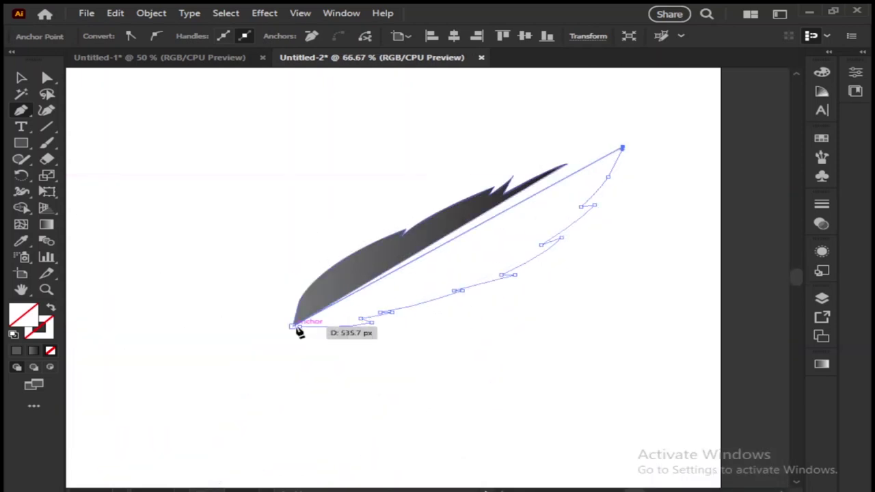
pyautogui.click(298, 326)
pyautogui.click(20, 241)
pyautogui.click(444, 211)
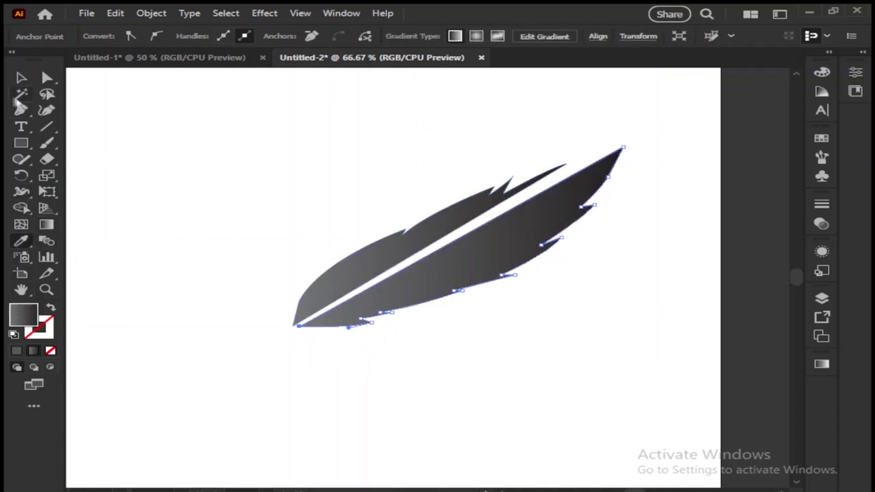
# Step: Reshape and move the lower vane, undo the change, and reapply the upper vane's gradient
pyautogui.press('v')
pyautogui.click(519, 257)
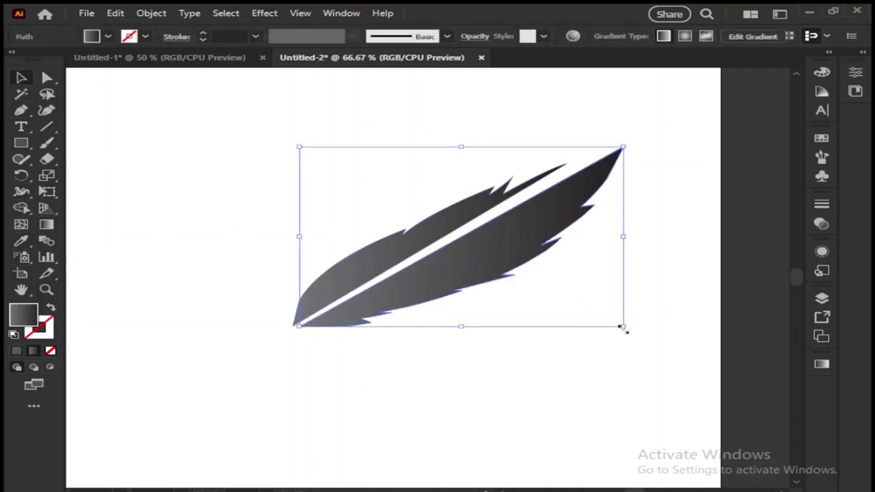
pyautogui.moveTo(462, 149); pyautogui.dragTo(462, 154)
pyautogui.moveTo(514, 255)
pyautogui.mouseDown()
pyautogui.moveTo(507, 261)
pyautogui.moveTo(511, 255)
pyautogui.mouseUp()
pyautogui.press('/')
pyautogui.click(20, 240)
pyautogui.click(321, 294)
pyautogui.press('v')
pyautogui.click(219, 280)
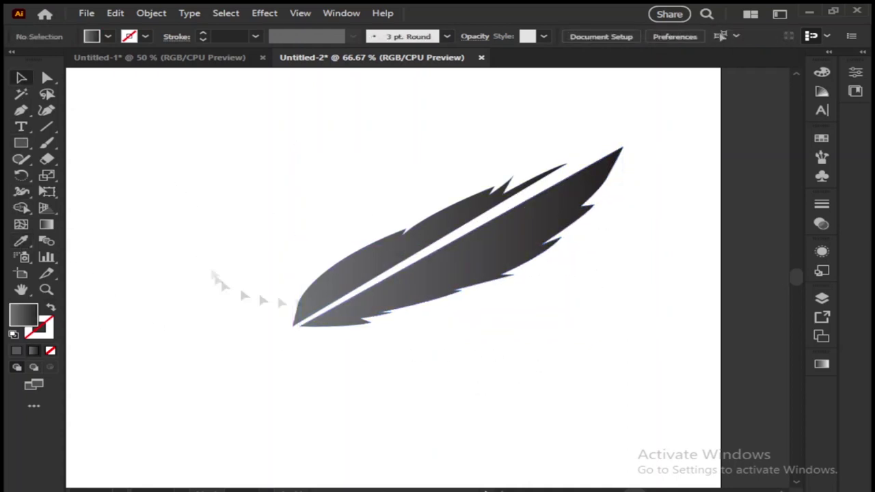
# Step: Reposition the lower vane's points and shift it down-right, leaving a thin diagonal gap
pyautogui.press('a')
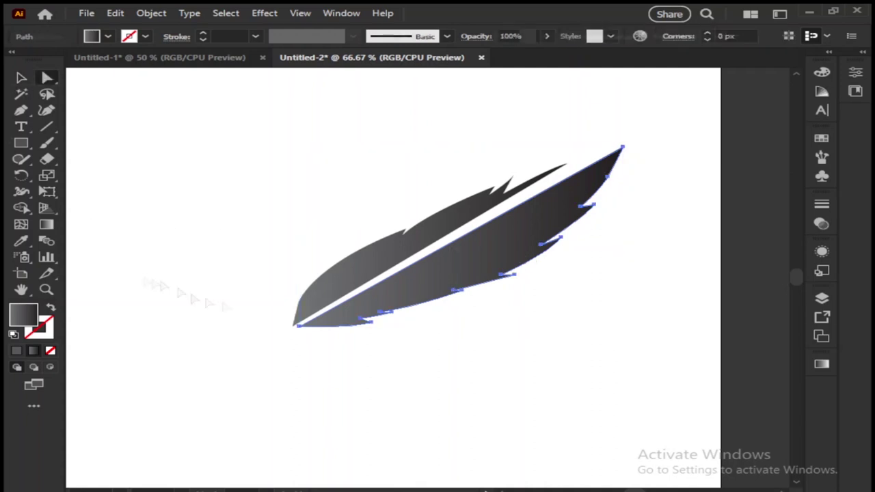
pyautogui.scroll(1, 581, 280)
pyautogui.moveTo(442, 301); pyautogui.dragTo(441, 294)
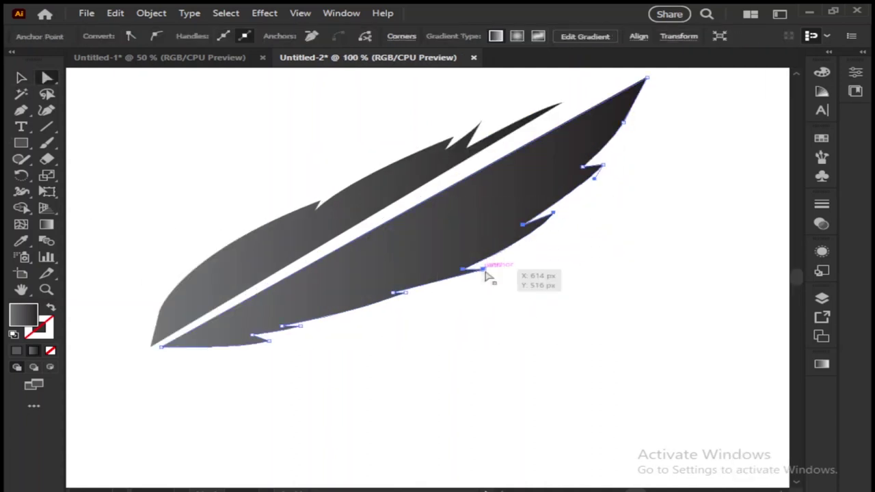
pyautogui.click(658, 308)
pyautogui.moveTo(278, 333)
pyautogui.mouseDown()
pyautogui.moveTo(360, 334)
pyautogui.moveTo(230, 339)
pyautogui.mouseUp()
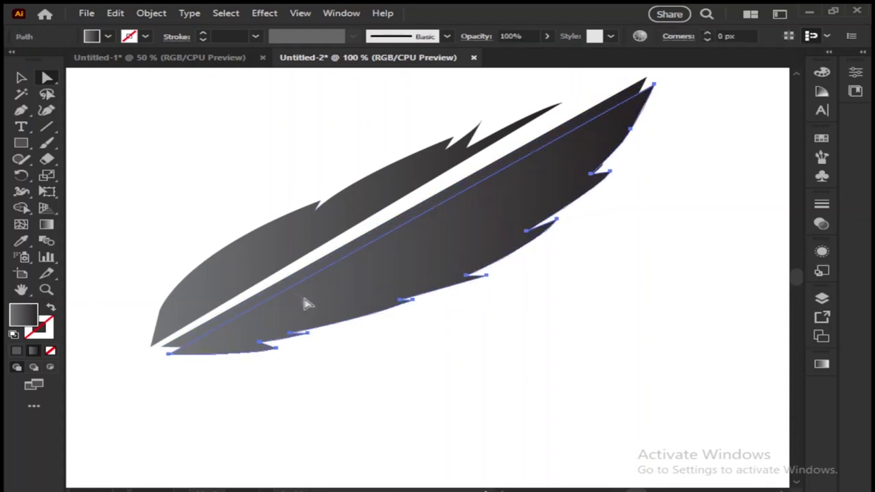
pyautogui.press('v')
pyautogui.moveTo(352, 274)
pyautogui.mouseDown()
pyautogui.moveTo(403, 293)
pyautogui.moveTo(348, 281)
pyautogui.mouseUp()
pyautogui.click(110, 202)
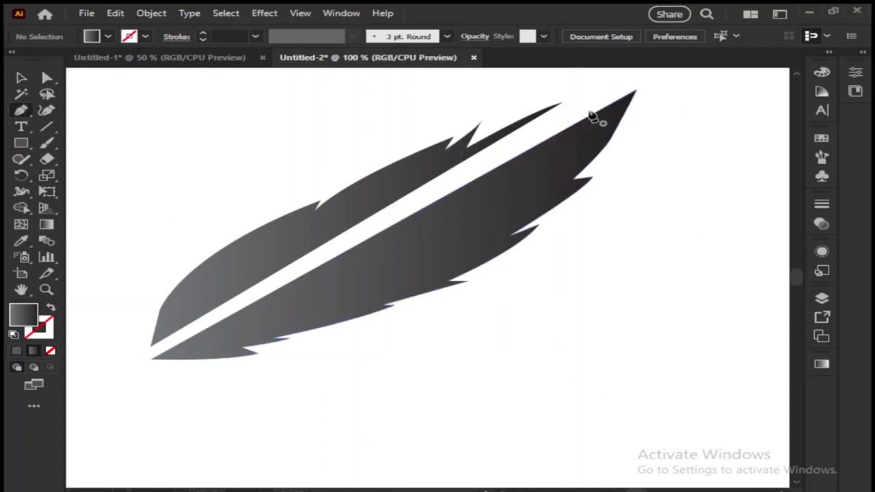
# Step: Draw the unfilled nib outline from the feather's base, curving its side back up to the shaft
pyautogui.click(634, 90)
pyautogui.click(149, 358)
pyautogui.scroll(2, 205, 335)
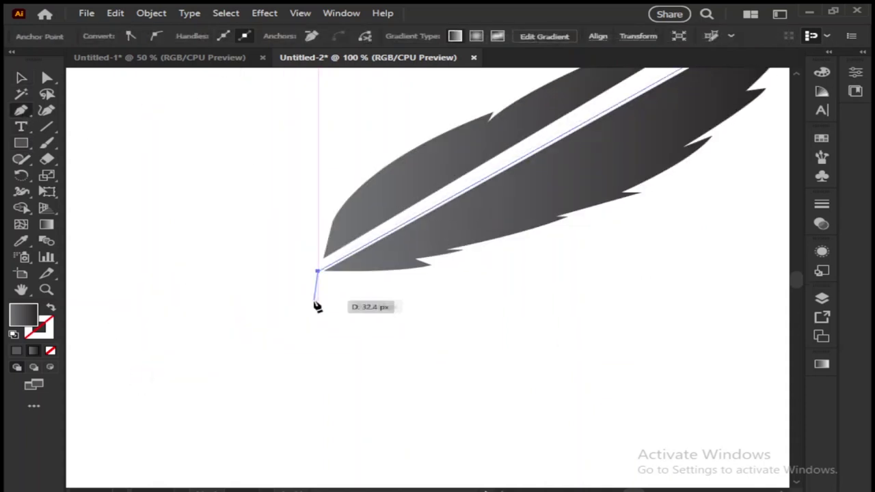
pyautogui.scroll(1, 317, 303)
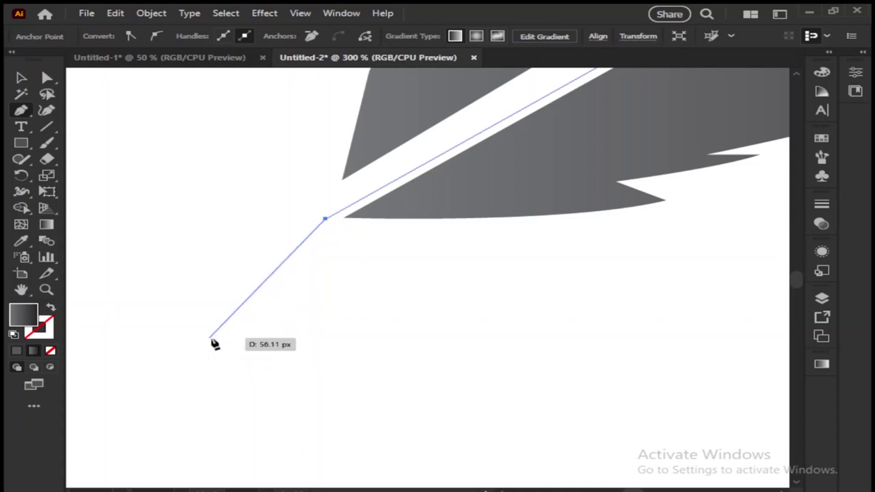
pyautogui.click(179, 431)
pyautogui.press('/')
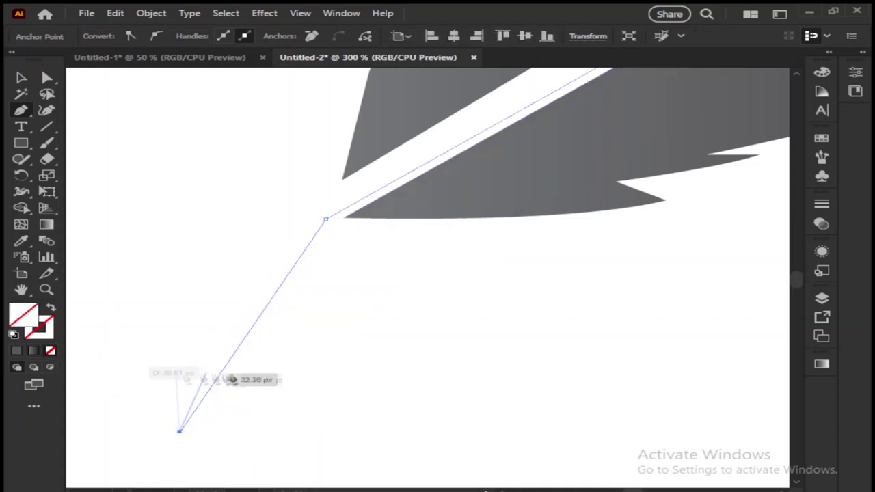
pyautogui.click(300, 391)
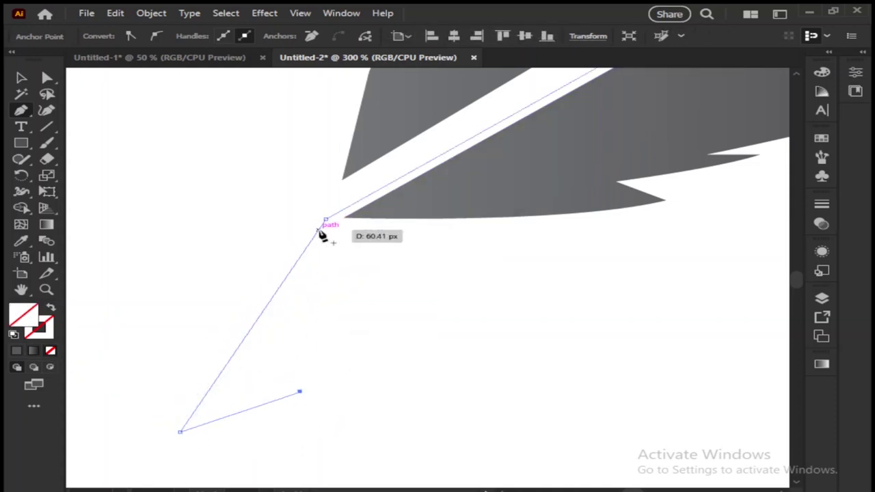
pyautogui.click(17, 80)
pyautogui.click(253, 367)
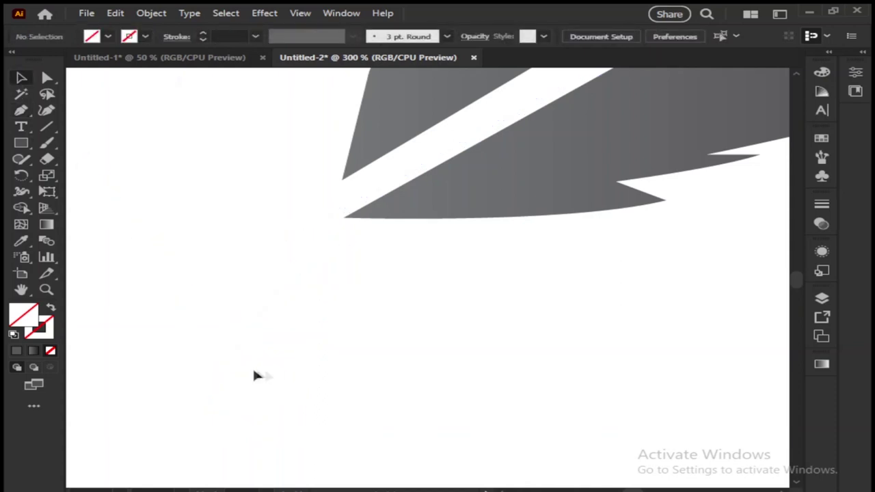
pyautogui.press('p')
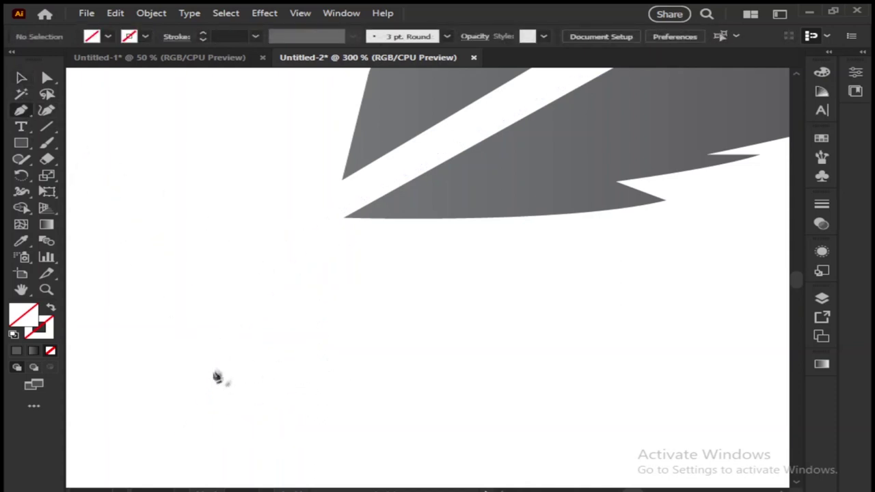
pyautogui.click(300, 393)
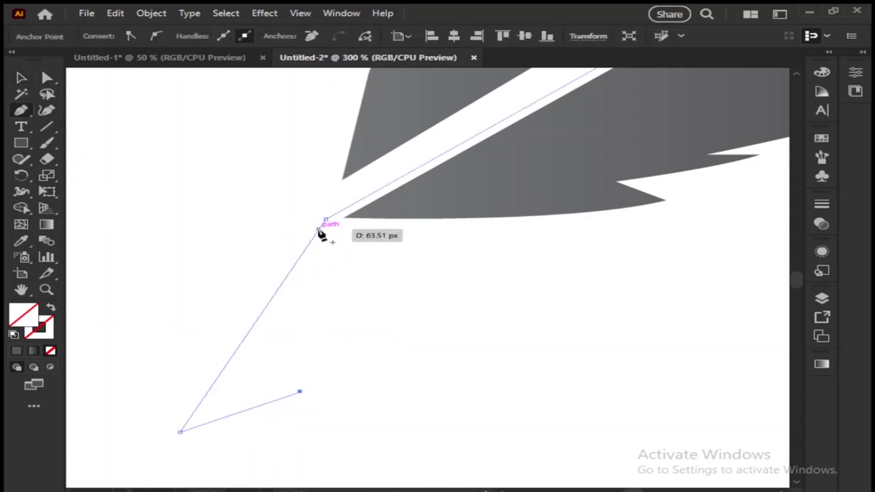
pyautogui.moveTo(324, 239); pyautogui.dragTo(344, 224)
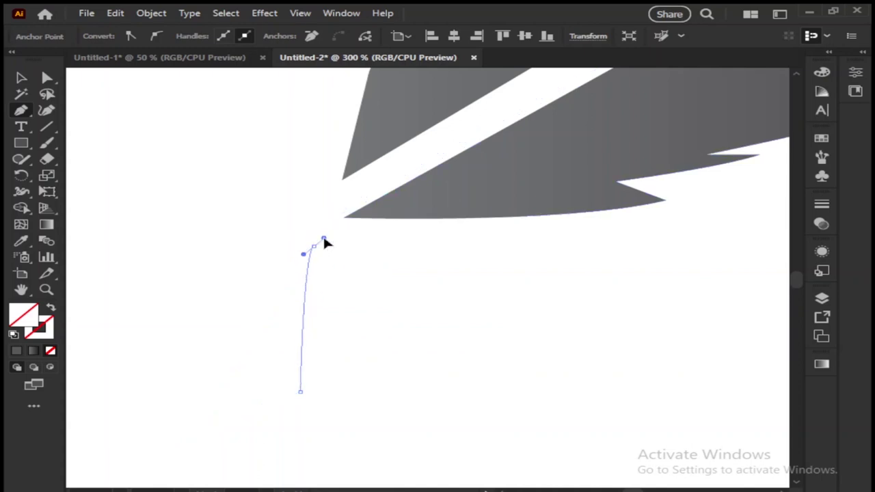
# Step: Zoom in and nudge the nib's corner anchor where it meets the shaft up and right
pyautogui.press('a')
pyautogui.moveTo(174, 264); pyautogui.dragTo(319, 332)
pyautogui.hotkey('ctrl', '+')
pyautogui.hotkey('ctrl', '+')
pyautogui.hotkey('ctrl', '+')
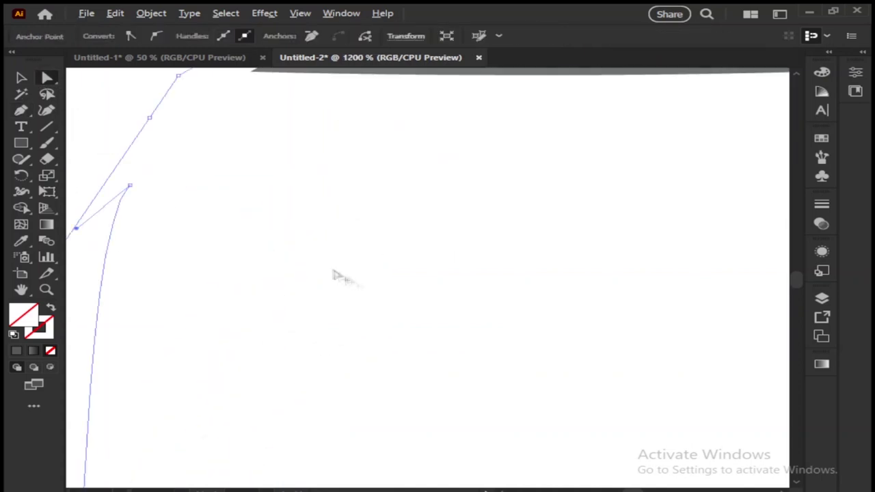
pyautogui.scroll(3, 335, 274)
pyautogui.hscroll(-3, 335, 275)
pyautogui.click(351, 287)
pyautogui.moveTo(263, 326); pyautogui.dragTo(282, 258)
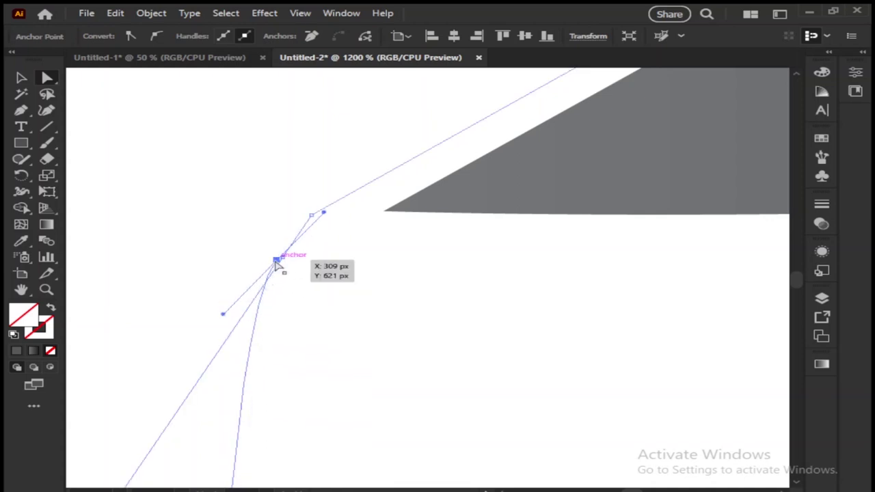
pyautogui.hotkey('ctrl', '+')
pyautogui.hotkey('ctrl', '+')
pyautogui.hotkey('ctrl', '+')
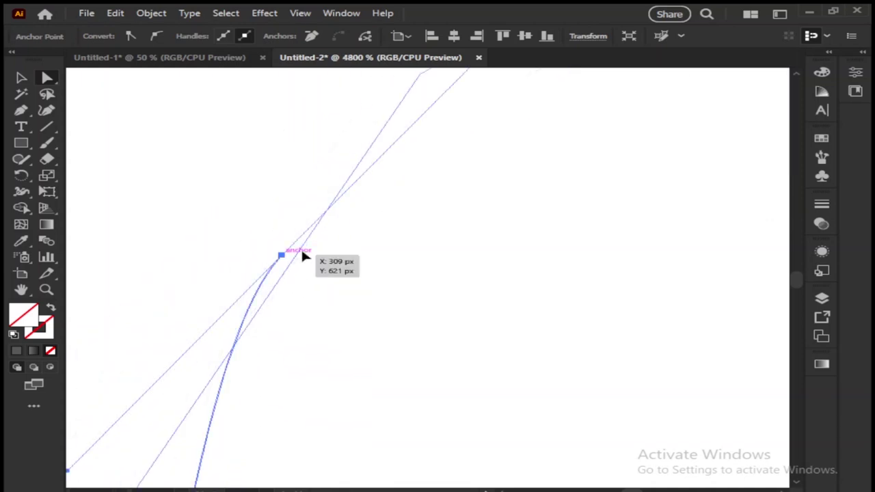
pyautogui.press('Right')
pyautogui.press('Right')
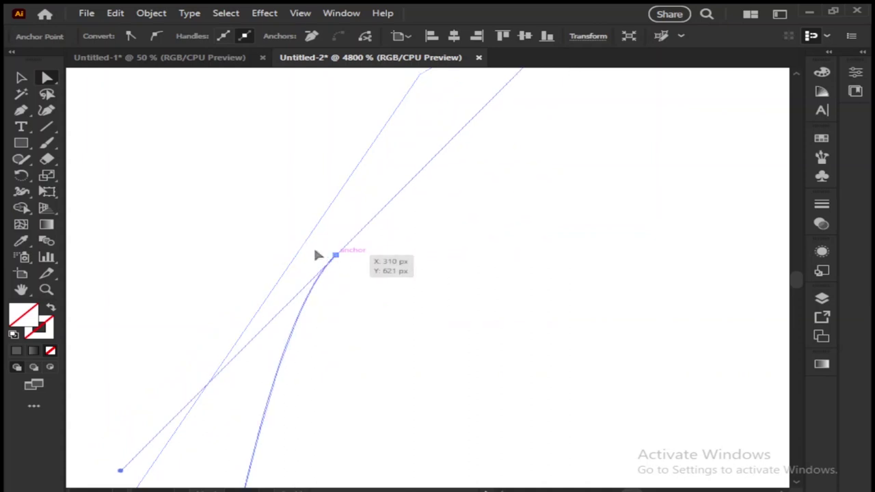
pyautogui.hotkey('ctrl', '-')
pyautogui.hotkey('ctrl', '-')
pyautogui.hotkey('ctrl', '-')
pyautogui.hotkey('ctrl', '-')
pyautogui.hotkey('ctrl', '-')
pyautogui.hotkey('ctrl', '-')
pyautogui.hotkey('ctrl', '-')
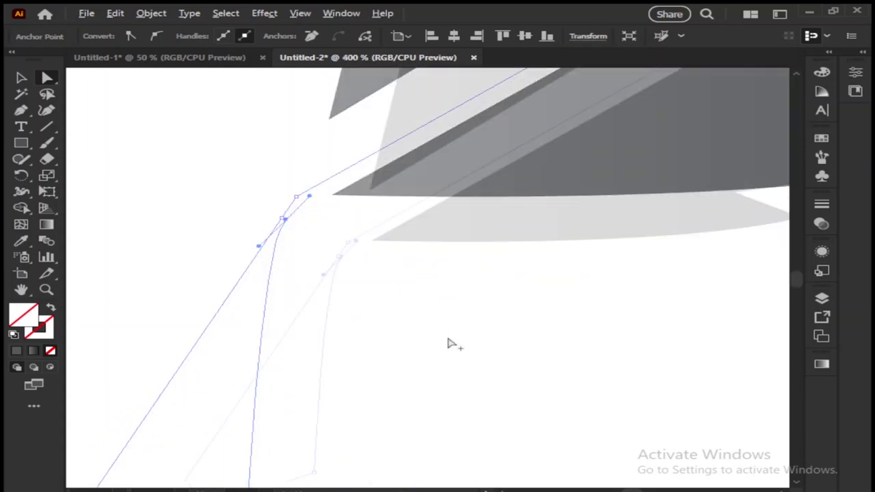
pyautogui.hotkey('ctrl', '-')
# Step: Fill the nib with solid black in the Color Picker
pyautogui.click(19, 349)
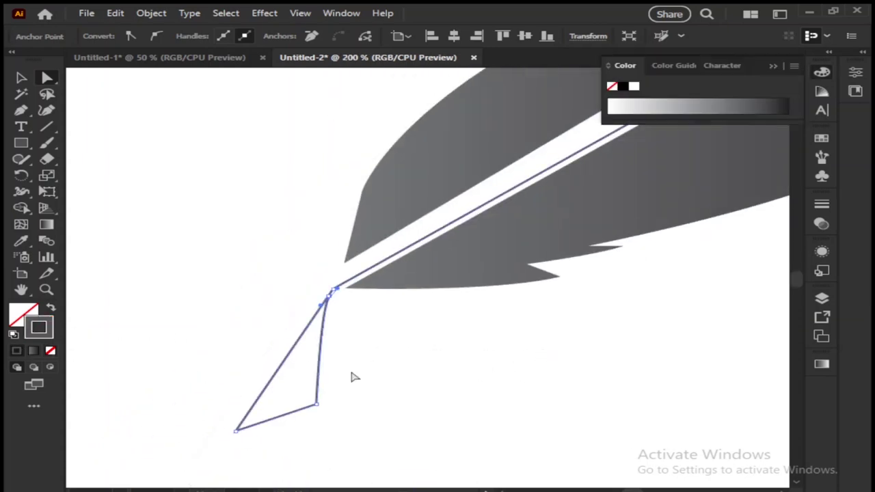
pyautogui.doubleClick(49, 335)
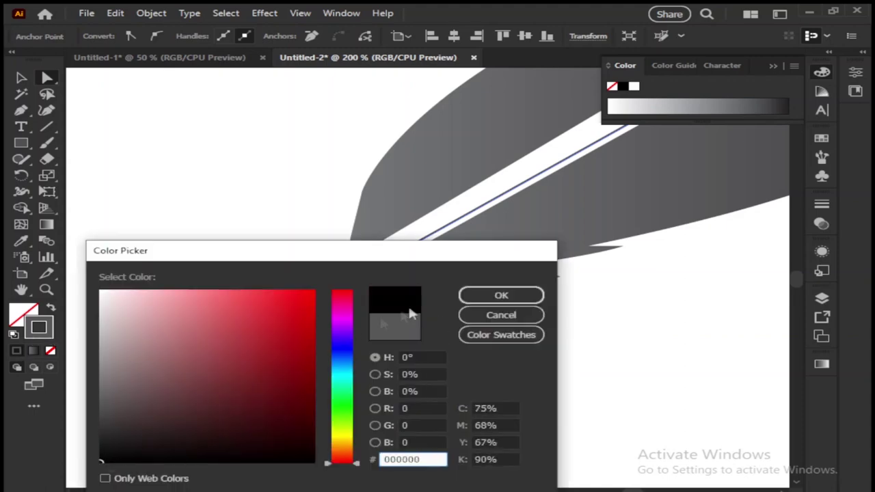
pyautogui.press('Return')
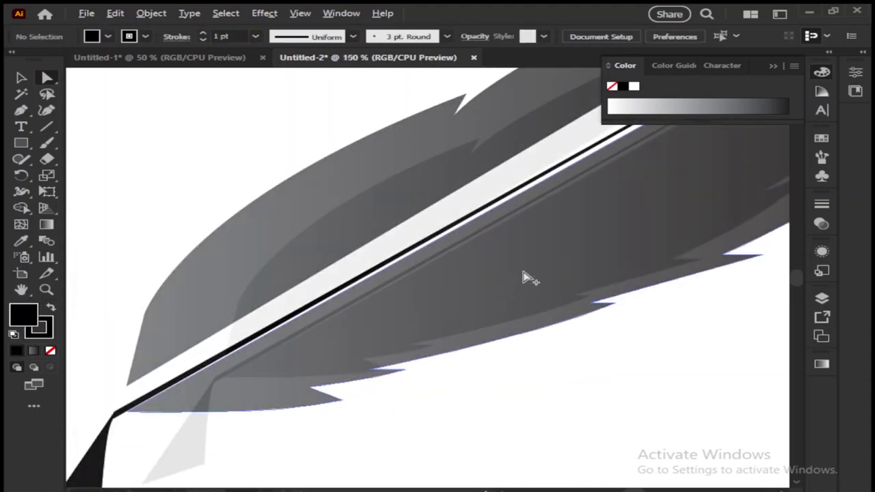
# Step: Shift the feather left, move the nib up under its base, and narrow the nib's anchor
pyautogui.moveTo(454, 283); pyautogui.dragTo(443, 277)
pyautogui.rightClick(435, 284)
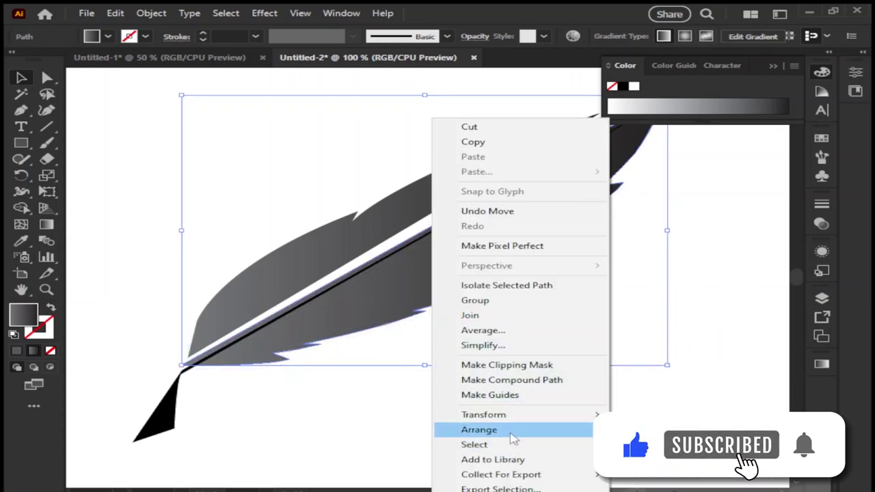
pyautogui.click(410, 351)
pyautogui.moveTo(165, 421)
pyautogui.mouseDown()
pyautogui.moveTo(167, 414)
pyautogui.moveTo(143, 419)
pyautogui.mouseUp()
pyautogui.press('a')
pyautogui.click(177, 427)
pyautogui.click(226, 447)
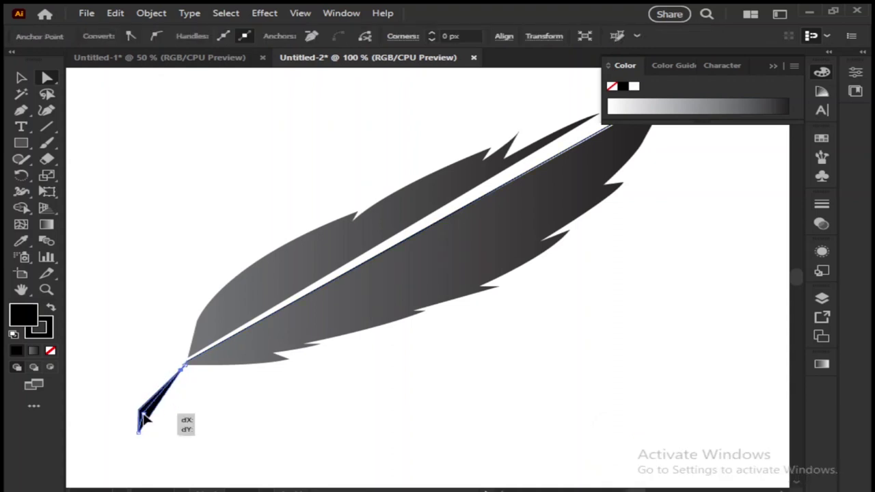
pyautogui.click(344, 445)
pyautogui.click(480, 289)
# Step: Pull the nib's end anchor slightly downward with Direct Selection
pyautogui.press('v')
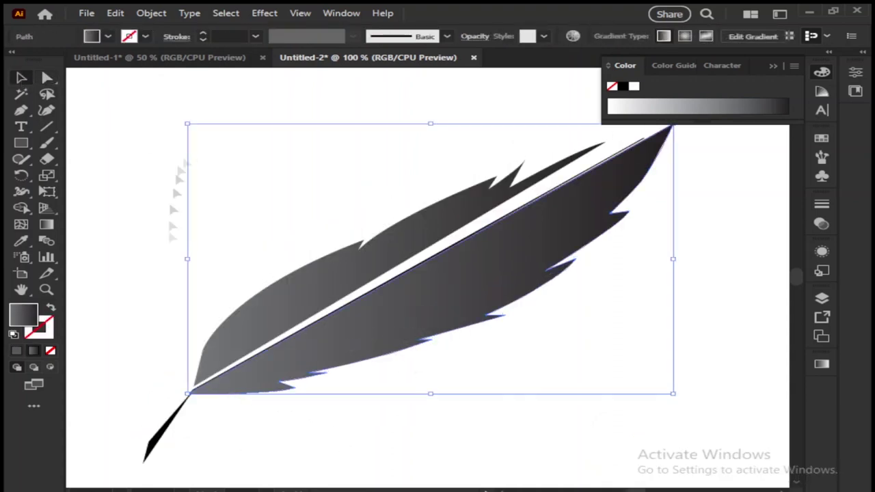
pyautogui.click(152, 284)
pyautogui.click(164, 433)
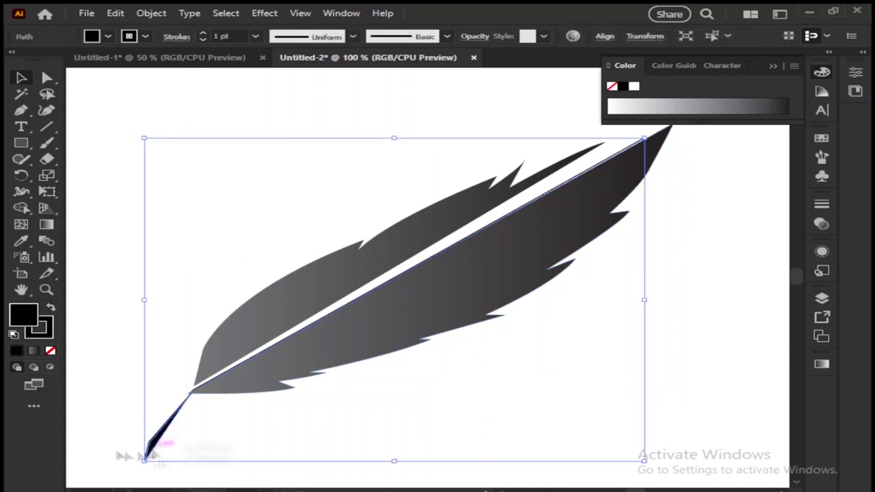
pyautogui.click(140, 460)
pyautogui.press('a')
pyautogui.moveTo(148, 449); pyautogui.dragTo(148, 453)
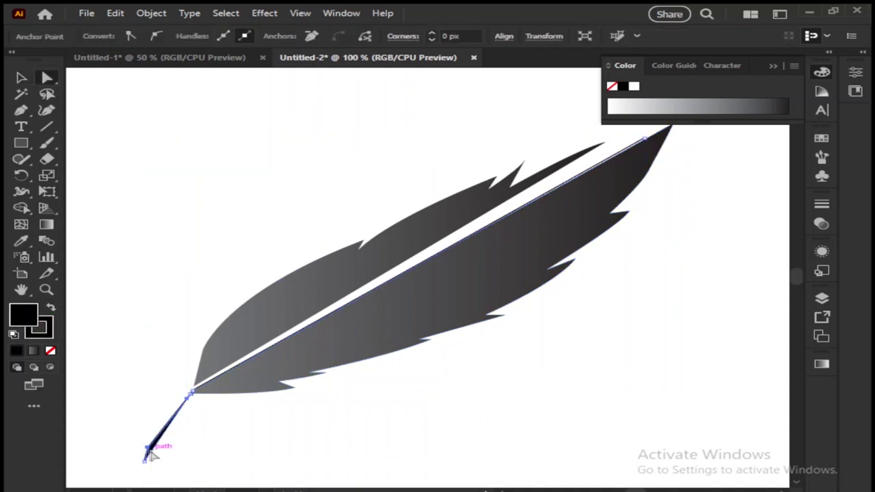
pyautogui.click(178, 464)
# Step: Shift the lower vane right and rotate it slightly counter-clockwise to sit against the upper half
pyautogui.press('v')
pyautogui.click(417, 328)
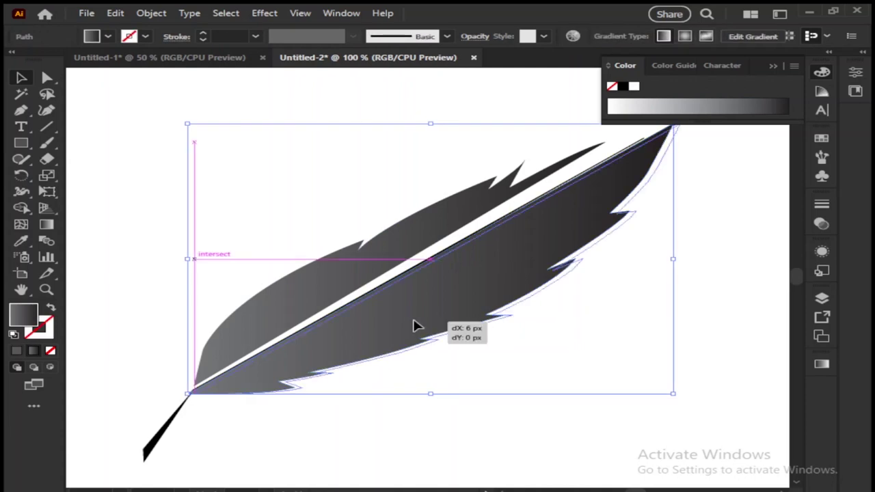
pyautogui.moveTo(560, 266); pyautogui.dragTo(530, 307)
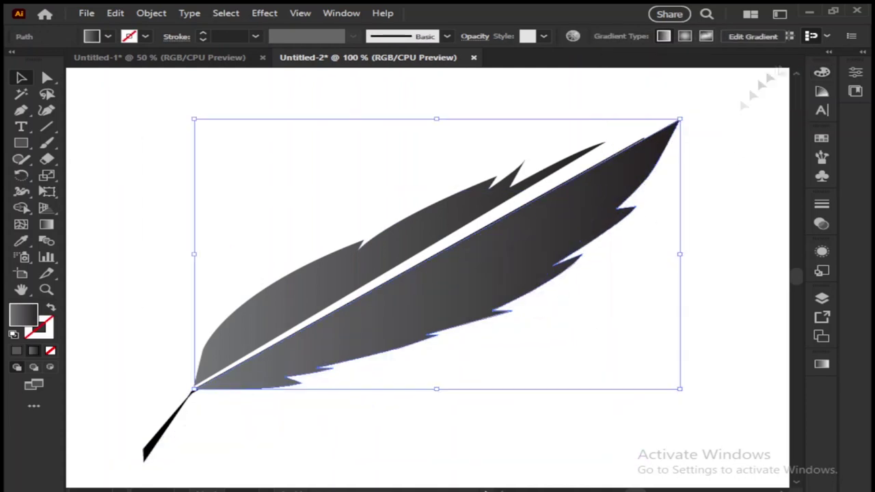
pyautogui.moveTo(683, 111); pyautogui.dragTo(679, 107)
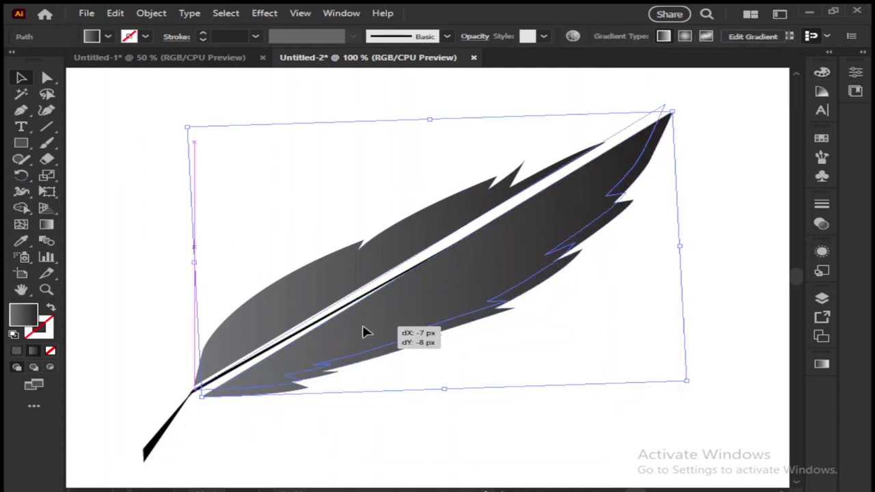
pyautogui.moveTo(195, 401); pyautogui.dragTo(193, 400)
pyautogui.click(666, 369)
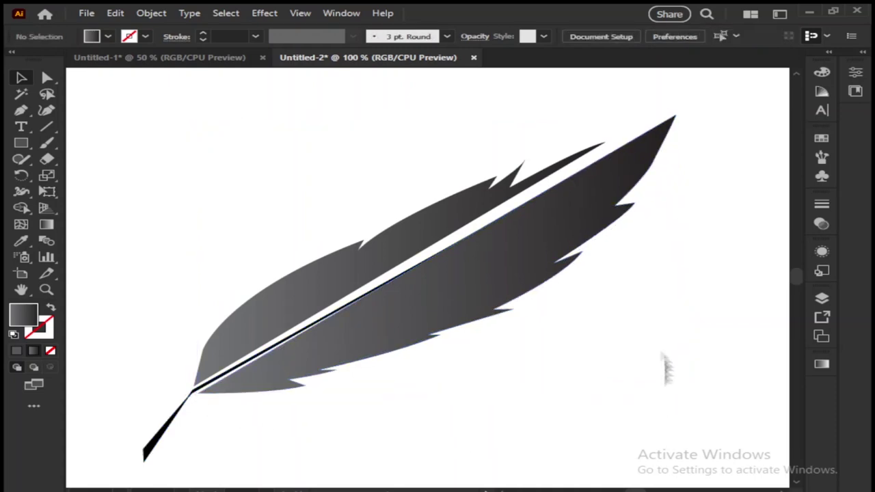
pyautogui.click(670, 119)
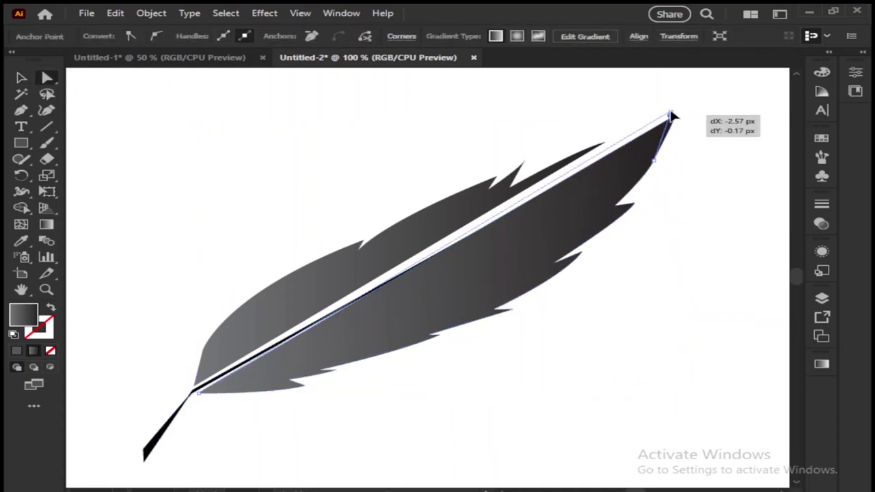
pyautogui.click(643, 325)
# Step: Align the shaft with the lower vane's edge so a thin white line runs into the tip
pyautogui.click(195, 395)
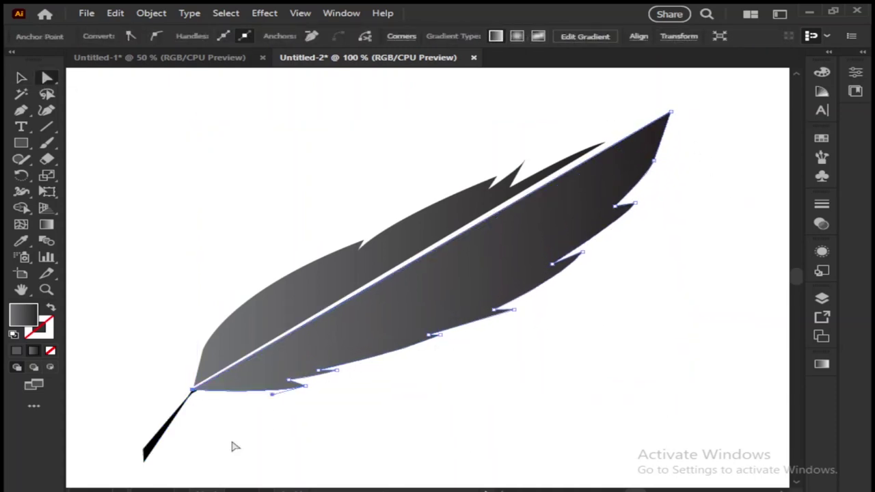
pyautogui.click(232, 445)
pyautogui.moveTo(123, 382); pyautogui.dragTo(363, 483)
pyautogui.click(20, 77)
pyautogui.click(157, 381)
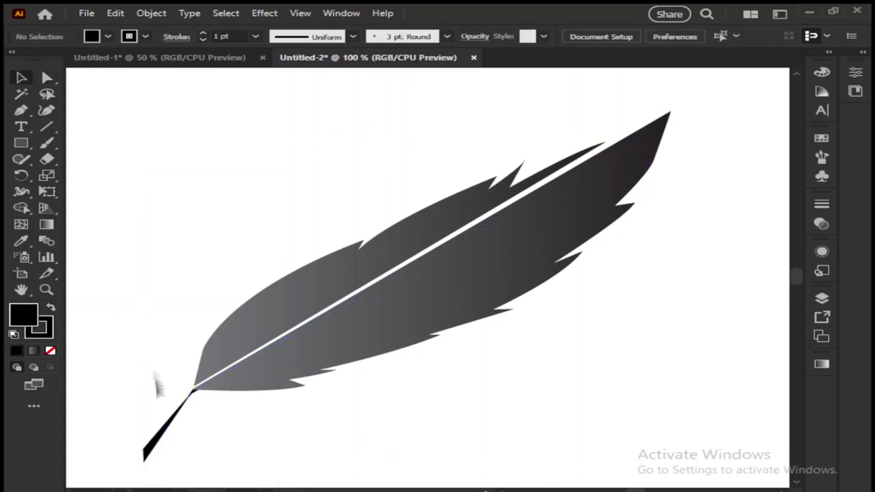
pyautogui.moveTo(157, 381); pyautogui.dragTo(492, 419)
pyautogui.click(624, 289)
pyautogui.hotkey('ctrl', '-')
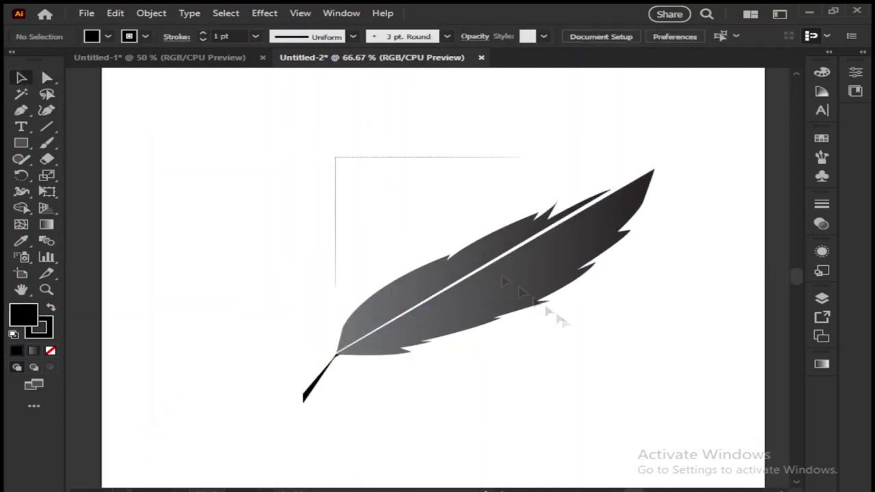
# Step: Select the whole feather and rotate it to a steeper angle
pyautogui.moveTo(623, 289)
pyautogui.mouseDown()
pyautogui.moveTo(686, 171)
pyautogui.moveTo(636, 130)
pyautogui.mouseUp()
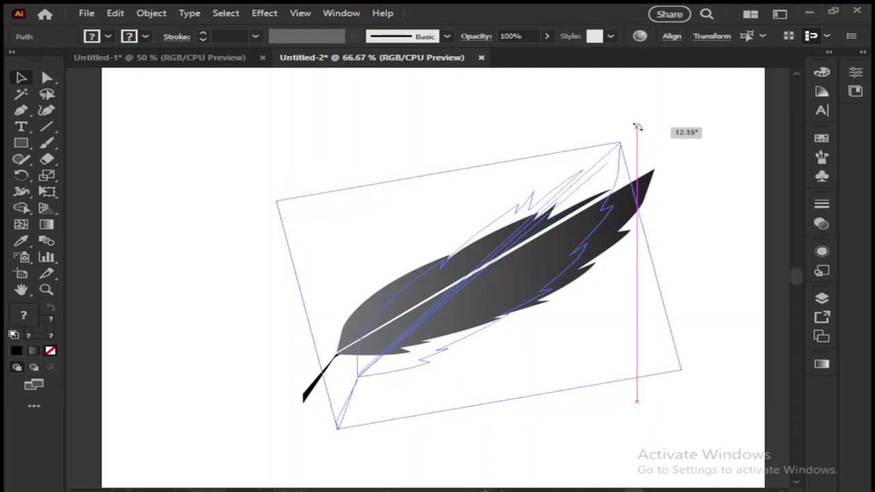
pyautogui.click(686, 179)
pyautogui.hotkey('ctrl', '+')
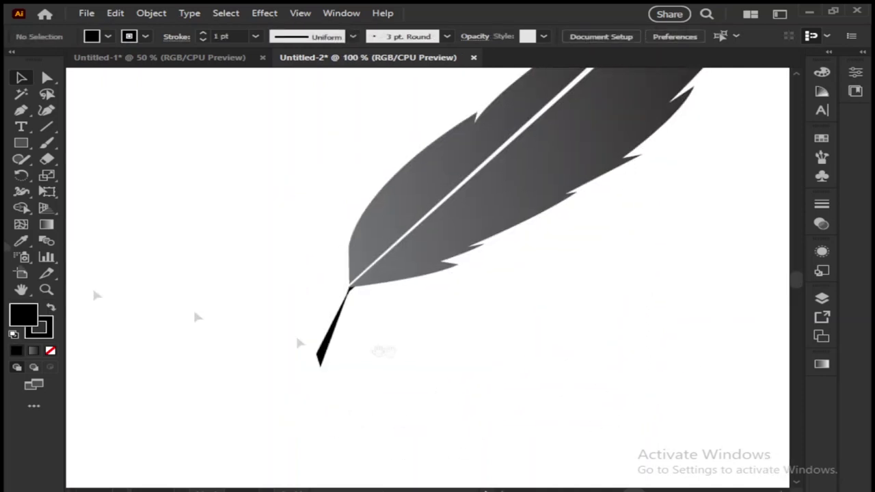
# Step: Move the black nib's tip anchor to reshape it into a slimmer point
pyautogui.moveTo(319, 364)
pyautogui.mouseDown()
pyautogui.moveTo(309, 360)
pyautogui.moveTo(324, 362)
pyautogui.moveTo(312, 397)
pyautogui.moveTo(319, 373)
pyautogui.mouseUp()
pyautogui.click(326, 363)
pyautogui.press('v')
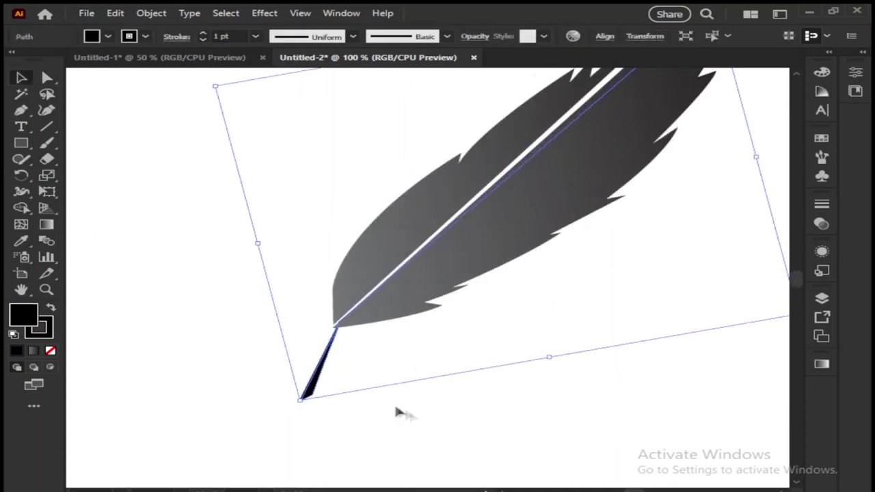
pyautogui.click(394, 402)
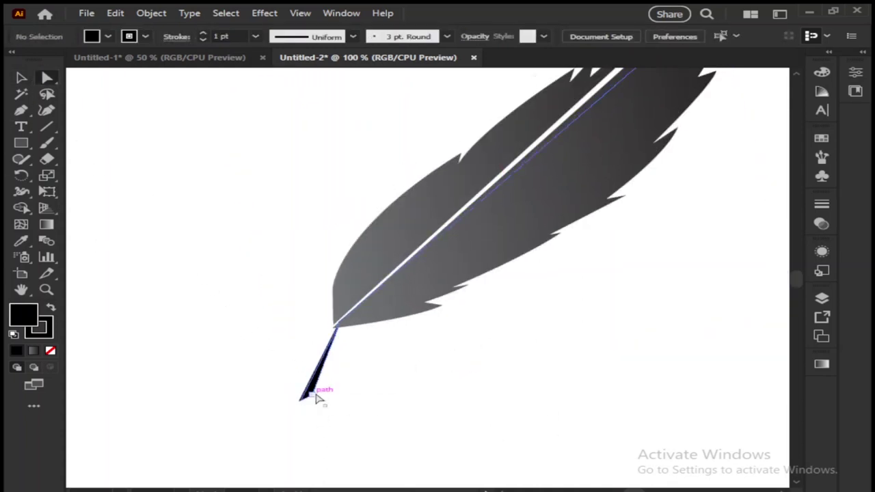
pyautogui.click(317, 398)
pyautogui.click(441, 417)
pyautogui.click(327, 394)
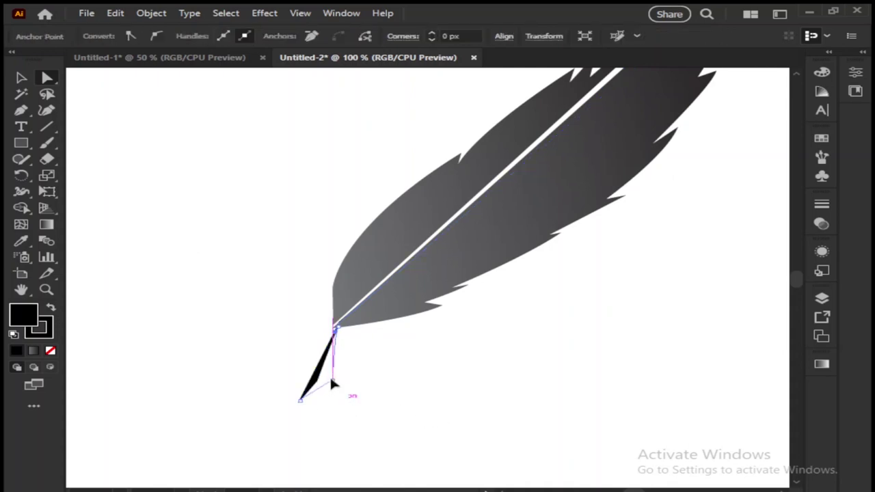
pyautogui.click(341, 418)
pyautogui.click(326, 403)
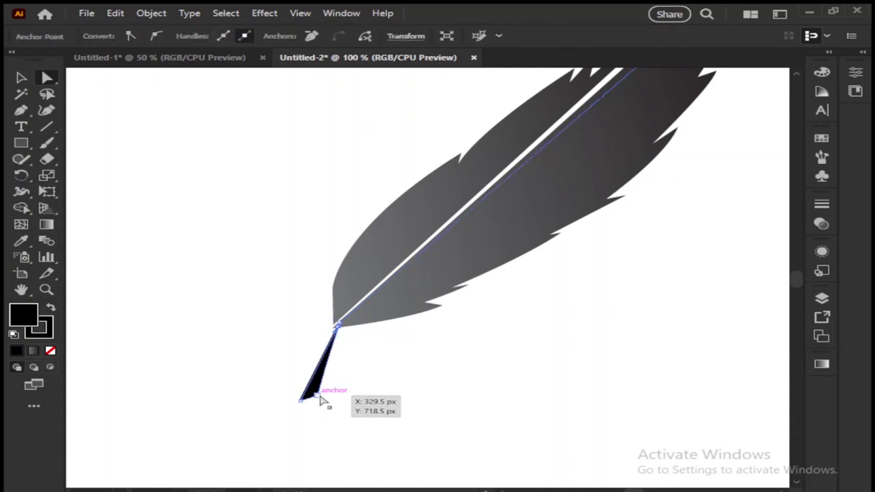
pyautogui.click(501, 398)
pyautogui.hotkey('ctrl', 'z')
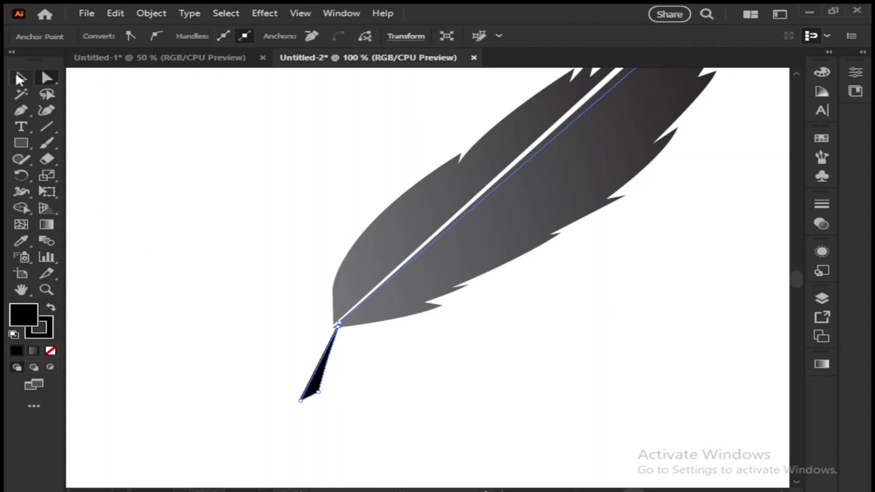
# Step: Select the light upper half of the feather for gradient editing
pyautogui.click(19, 77)
pyautogui.click(436, 429)
pyautogui.click(327, 375)
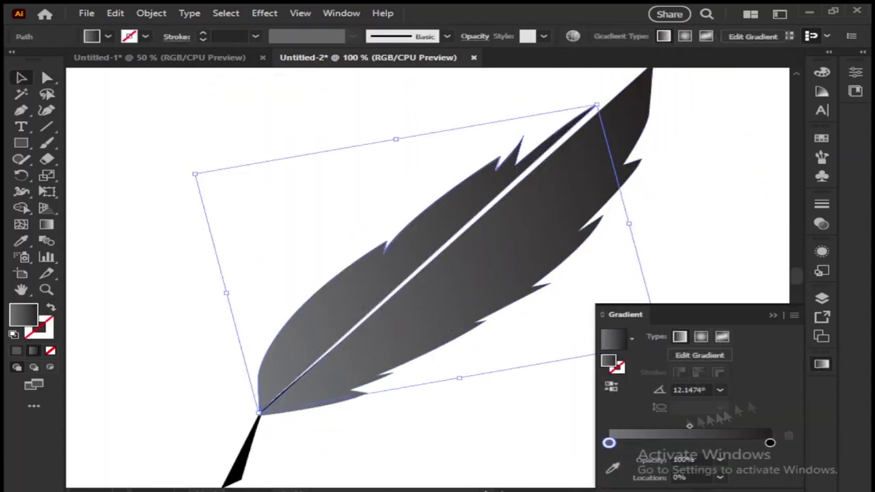
# Step: Set the gradient's left stop to cyan and its right stop to blue
pyautogui.doubleClick(609, 443)
pyautogui.click(621, 311)
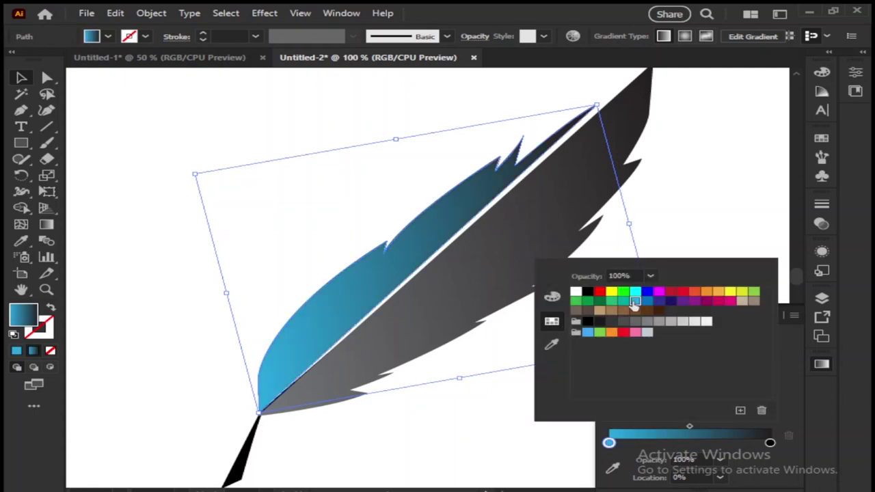
pyautogui.press('Escape')
pyautogui.doubleClick(771, 444)
pyautogui.click(646, 301)
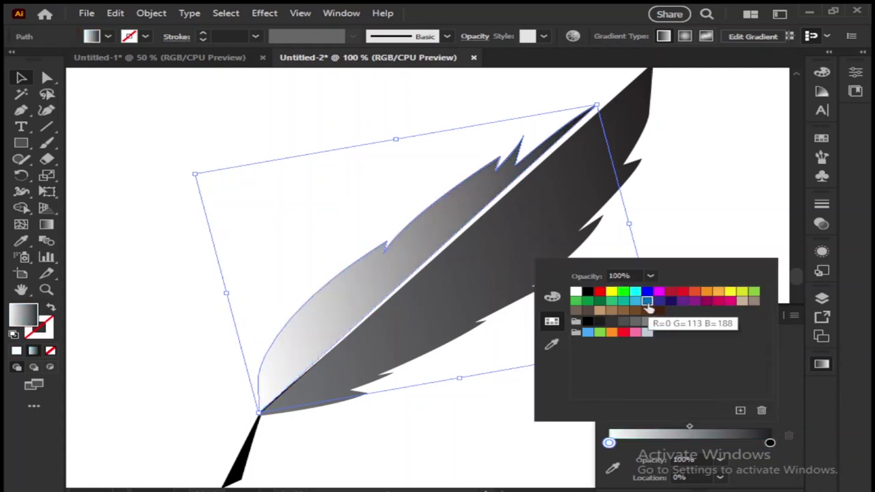
pyautogui.moveTo(609, 442); pyautogui.dragTo(629, 442)
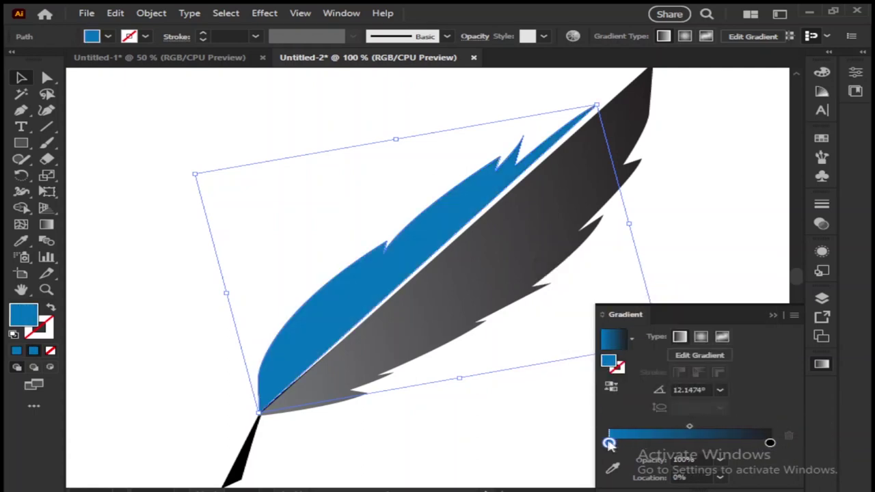
pyautogui.doubleClick(609, 443)
pyautogui.click(635, 293)
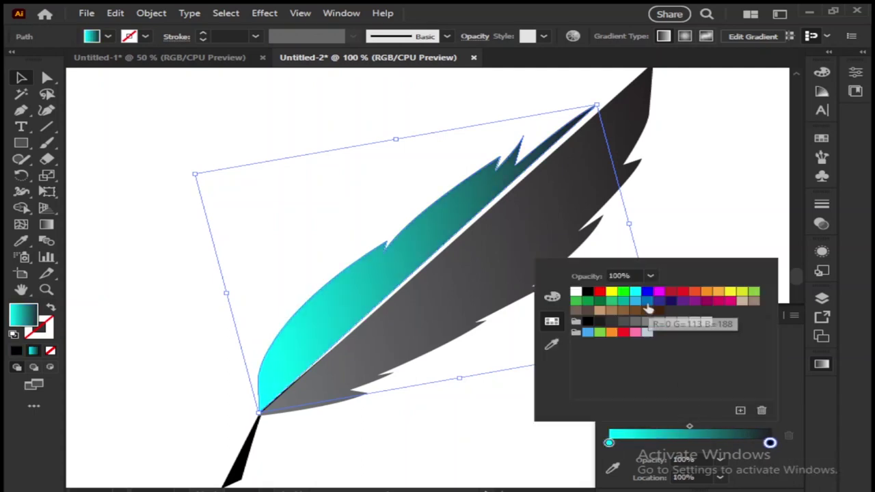
pyautogui.click(646, 302)
pyautogui.click(637, 295)
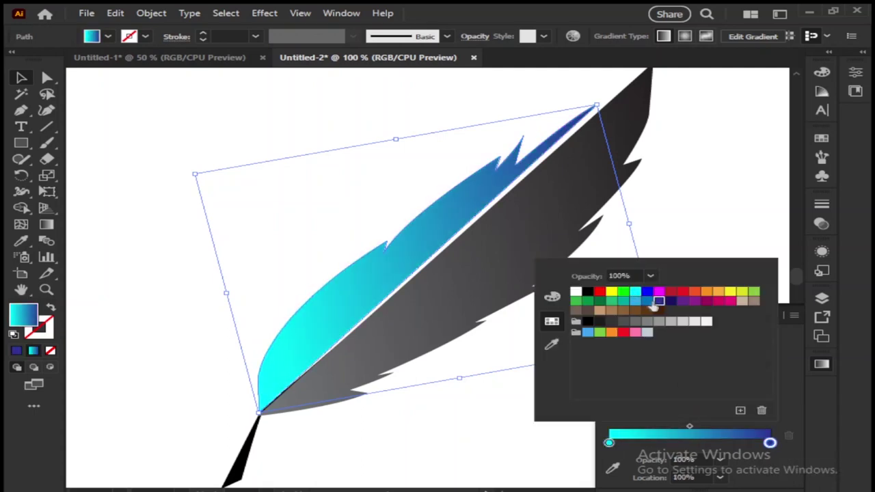
pyautogui.click(510, 410)
# Step: Eyedropper the cyan-to-blue gradient onto the dark half of the feather
pyautogui.click(410, 314)
pyautogui.press('i')
pyautogui.click(280, 315)
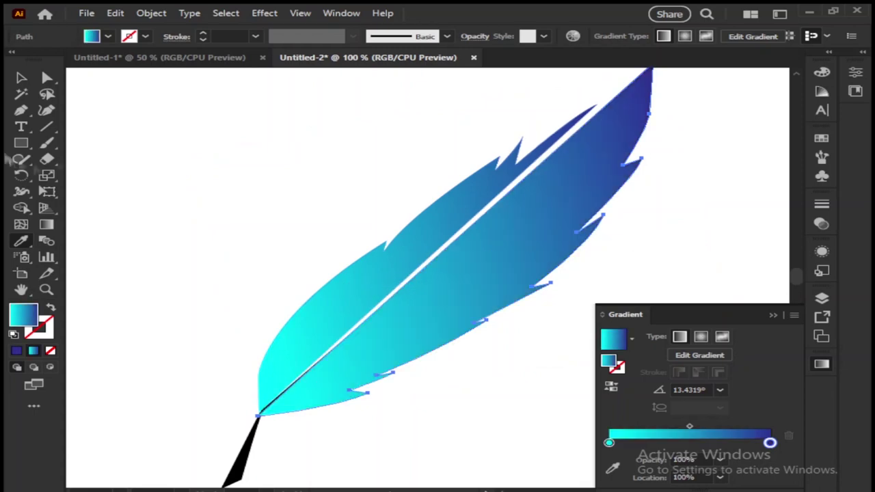
pyautogui.press('v')
pyautogui.click(166, 283)
pyautogui.scroll(-2, 240, 414)
# Step: Set the whole feather group's stroke to None
pyautogui.click(240, 414)
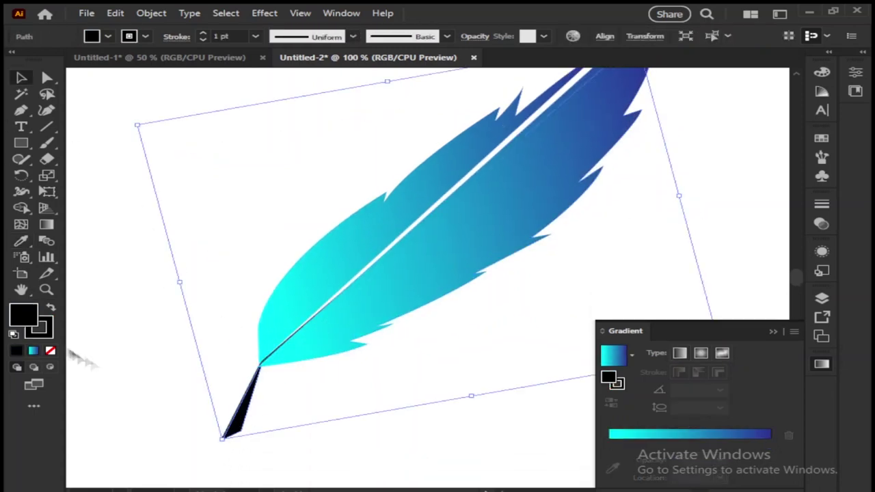
pyautogui.click(50, 350)
pyautogui.click(196, 461)
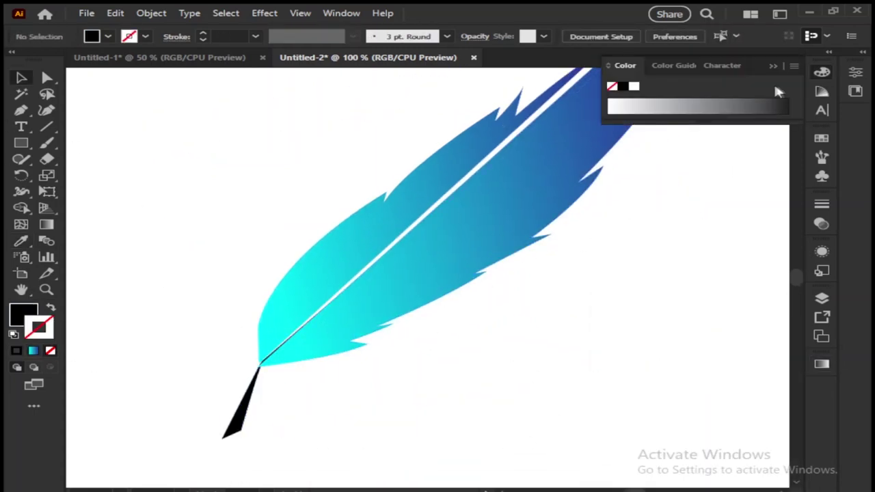
pyautogui.scroll(2, 641, 348)
pyautogui.scroll(-2, 390, 373)
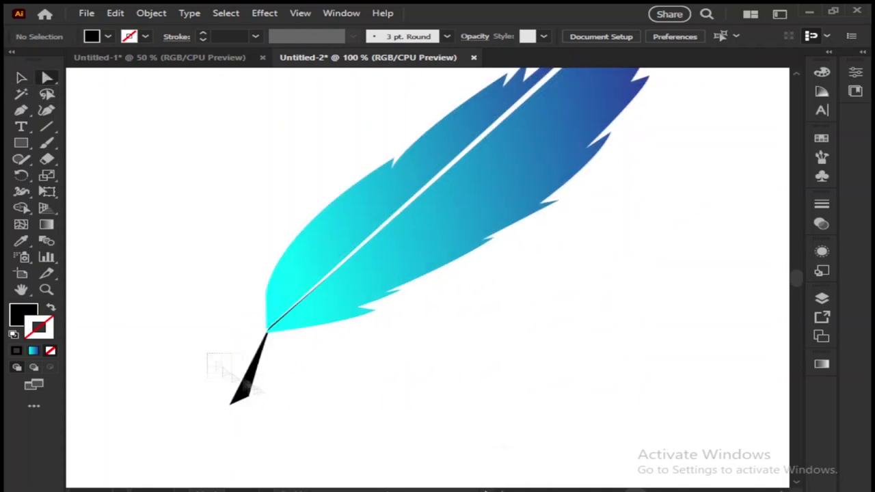
# Step: Nudge the nib's tip point slightly up and to the left
pyautogui.moveTo(230, 403); pyautogui.dragTo(224, 399)
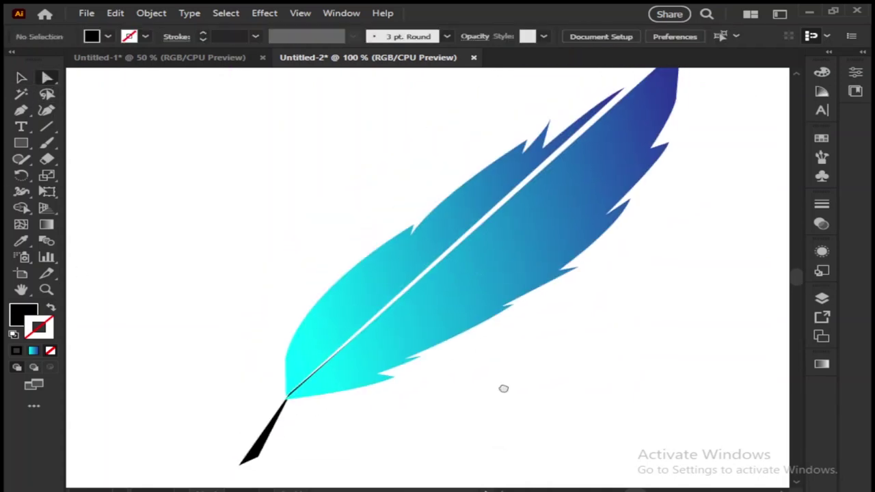
pyautogui.scroll(5, 315, 396)
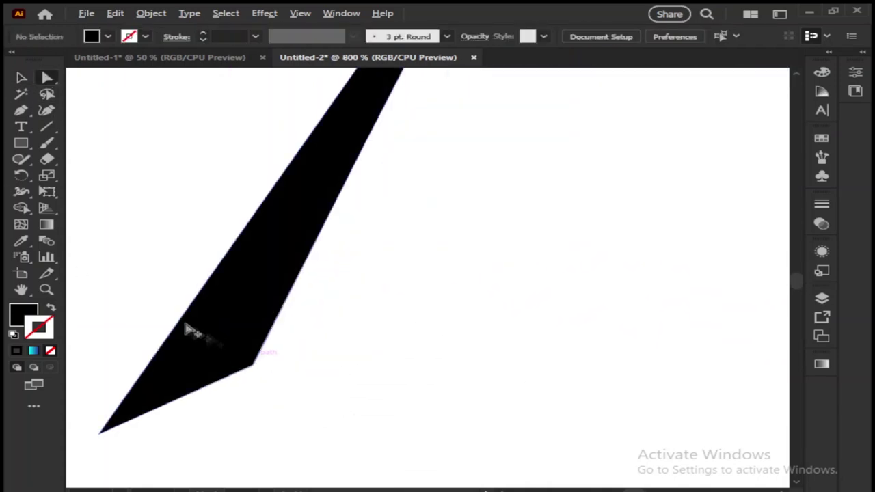
pyautogui.click(182, 402)
pyautogui.click(453, 246)
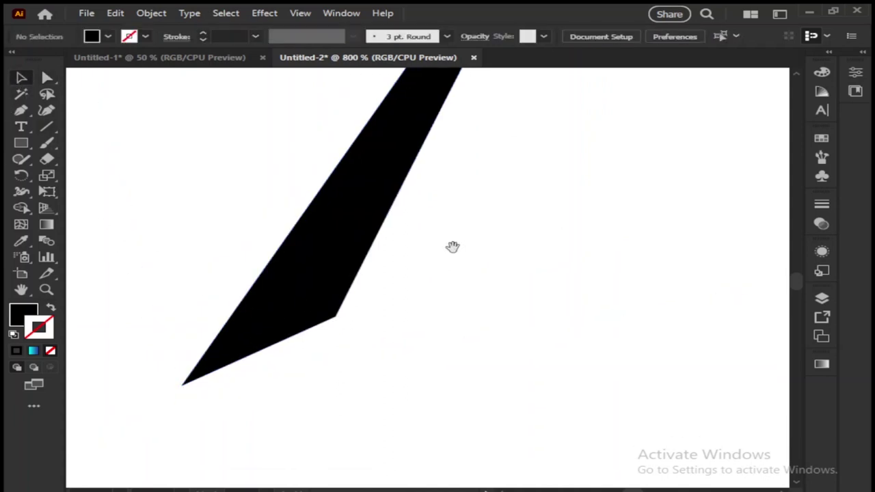
pyautogui.scroll(-3, 316, 264)
# Step: Convert the nib's lower corner anchor into a smooth curve
pyautogui.click(341, 258)
pyautogui.click(335, 251)
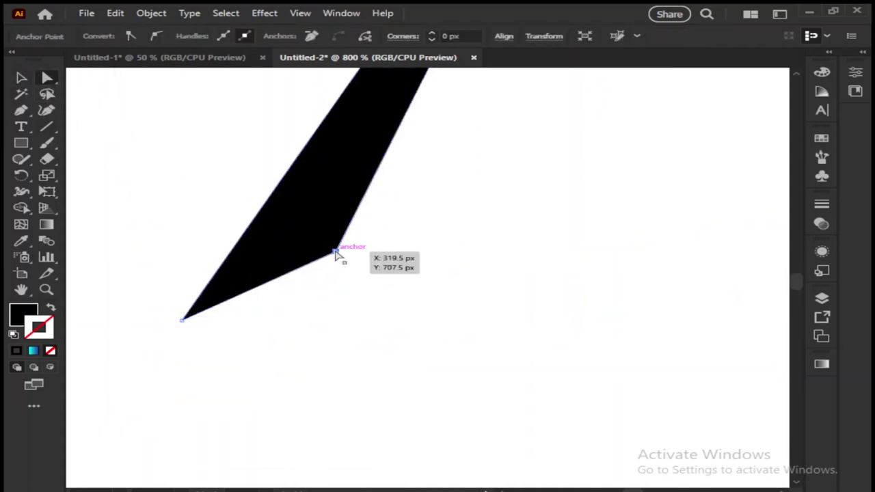
pyautogui.click(161, 36)
pyautogui.click(328, 318)
pyautogui.scroll(-2, 478, 246)
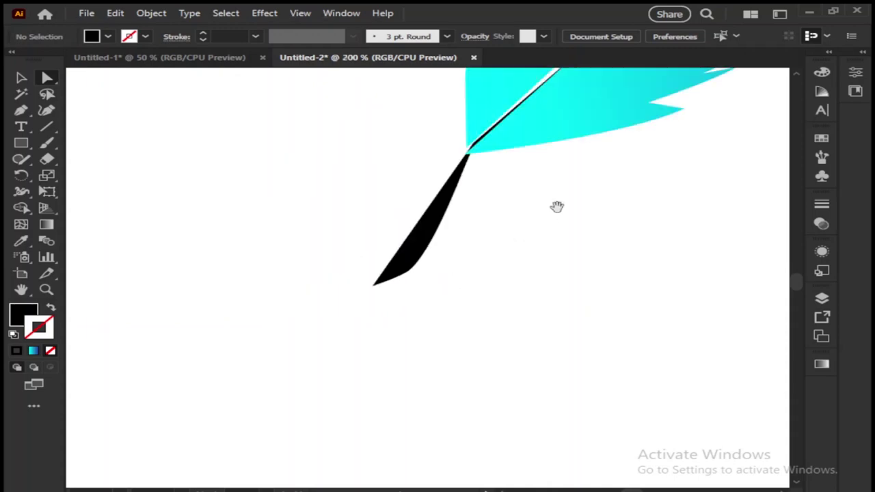
pyautogui.scroll(-2, 556, 205)
pyautogui.scroll(-3, 601, 253)
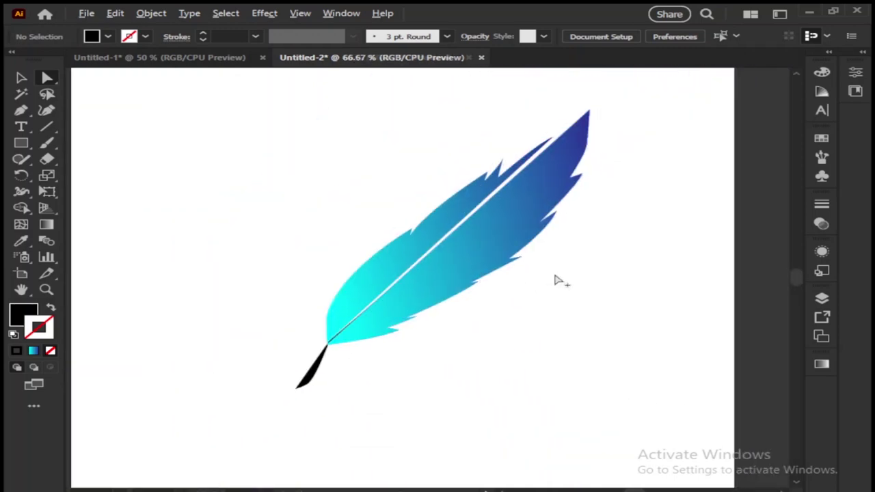
pyautogui.scroll(-1, 560, 279)
# Step: Drag a copy of the whole feather to the left
pyautogui.press('v')
pyautogui.moveTo(330, 126); pyautogui.dragTo(612, 388)
pyautogui.moveTo(464, 282); pyautogui.dragTo(102, 223)
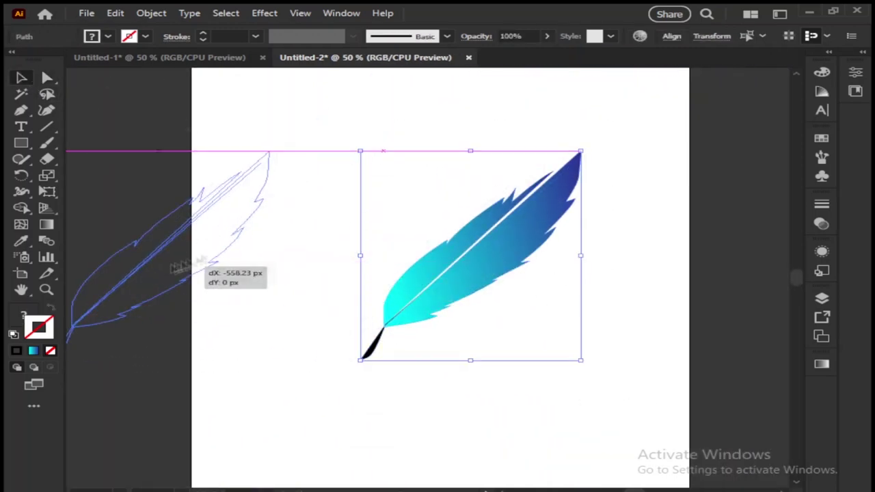
pyautogui.click(574, 348)
pyautogui.scroll(1, 562, 322)
pyautogui.scroll(2, 576, 272)
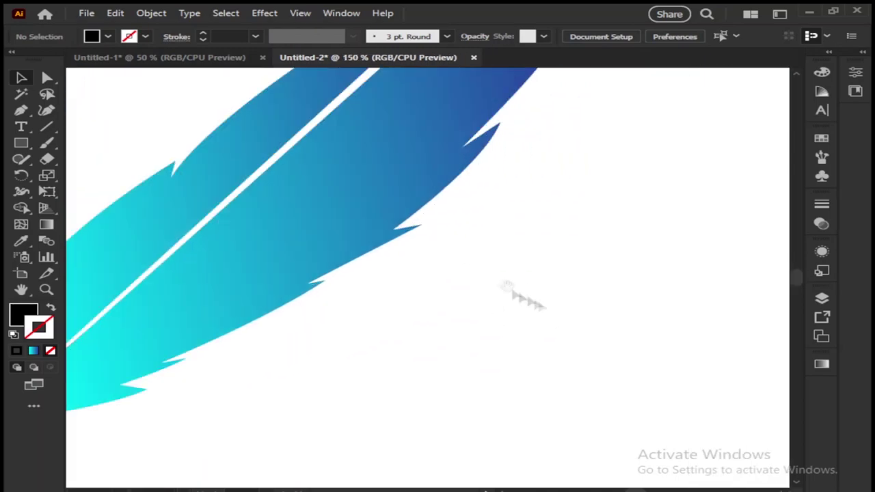
pyautogui.scroll(-1, 562, 307)
# Step: Duplicate the lower feather half, scale it down, and align it inside the original
pyautogui.click(441, 287)
pyautogui.moveTo(444, 282); pyautogui.dragTo(452, 324)
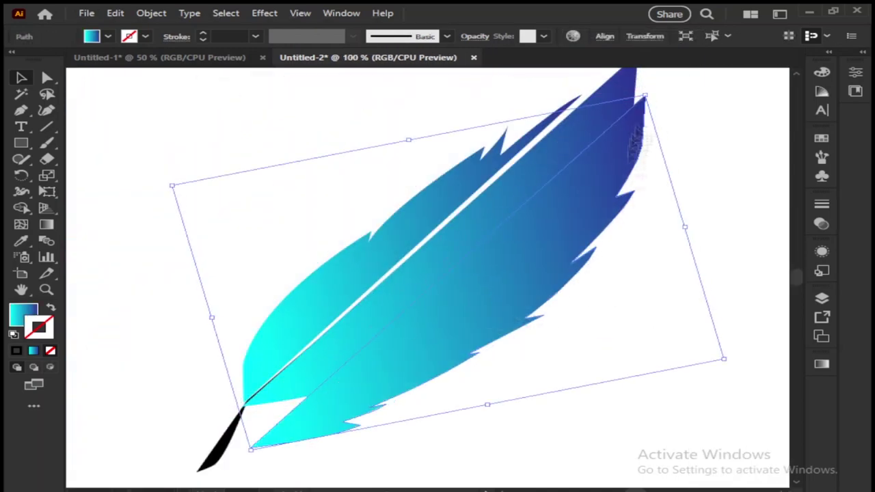
pyautogui.moveTo(643, 97); pyautogui.dragTo(590, 143)
pyautogui.moveTo(488, 307); pyautogui.dragTo(508, 253)
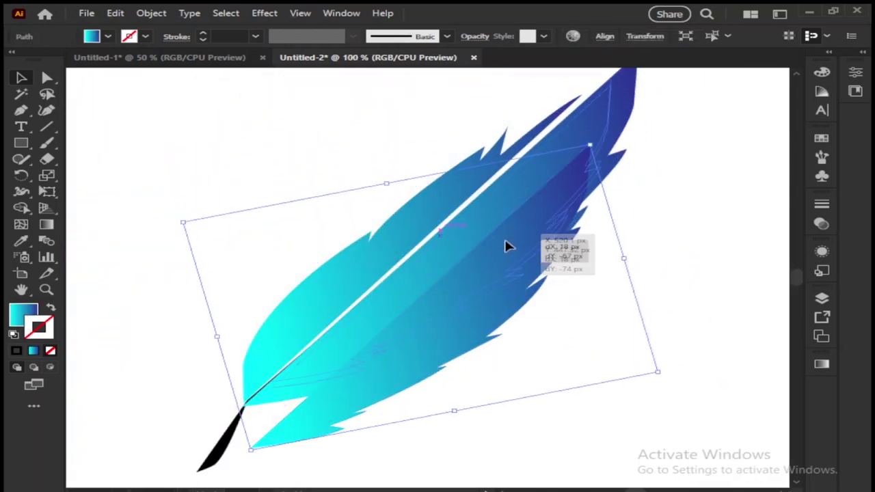
pyautogui.moveTo(681, 190); pyautogui.dragTo(582, 143)
pyautogui.click(671, 35)
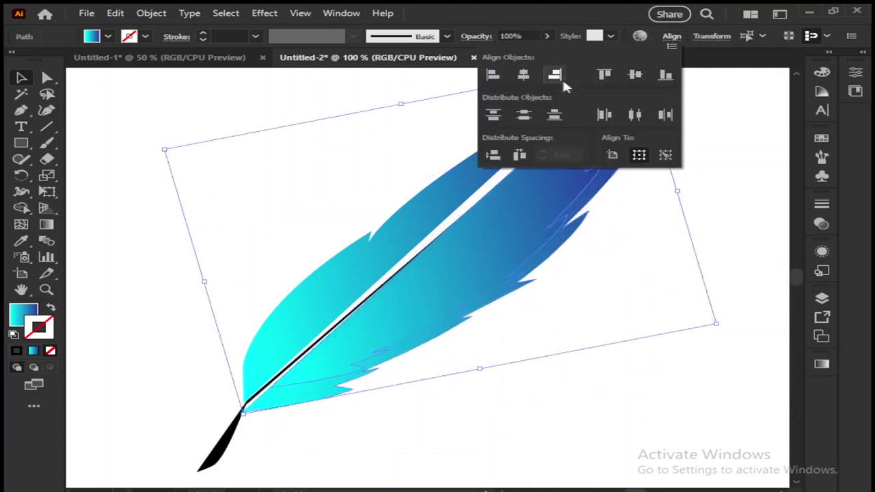
# Step: Reverse the right half's gradient and set its stroke to None
pyautogui.click(668, 445)
pyautogui.click(469, 274)
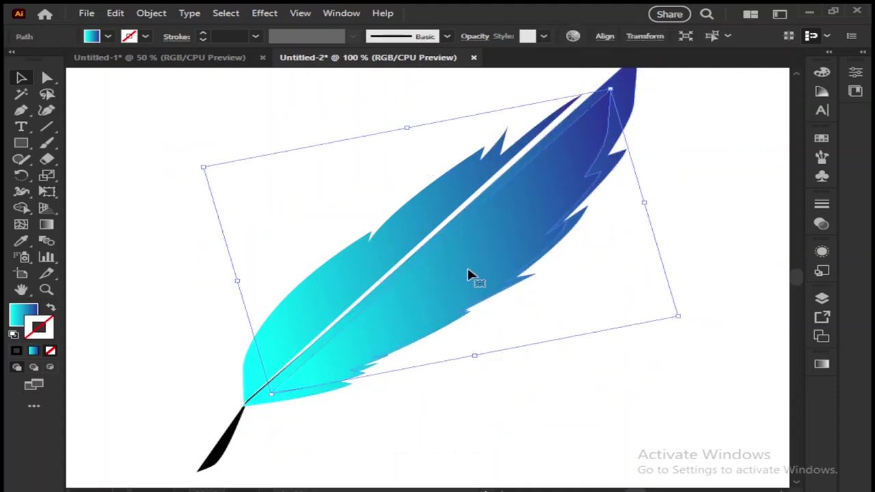
pyautogui.moveTo(469, 277); pyautogui.dragTo(465, 272)
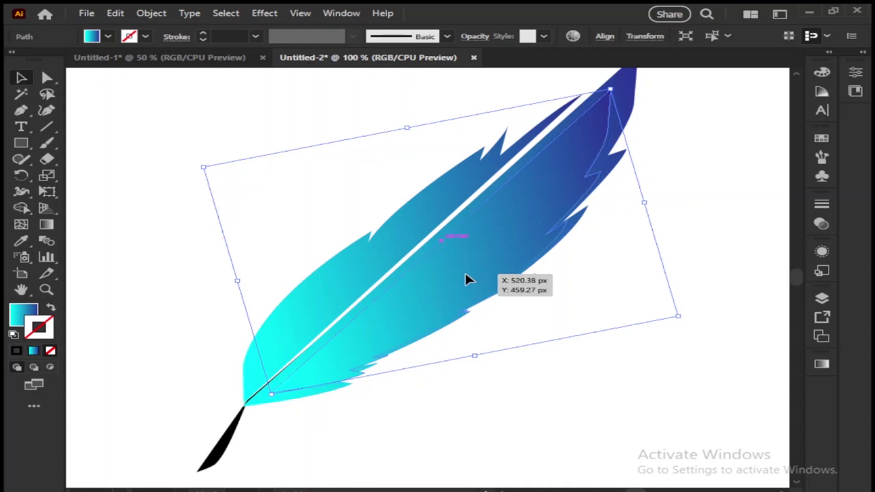
pyautogui.click(822, 365)
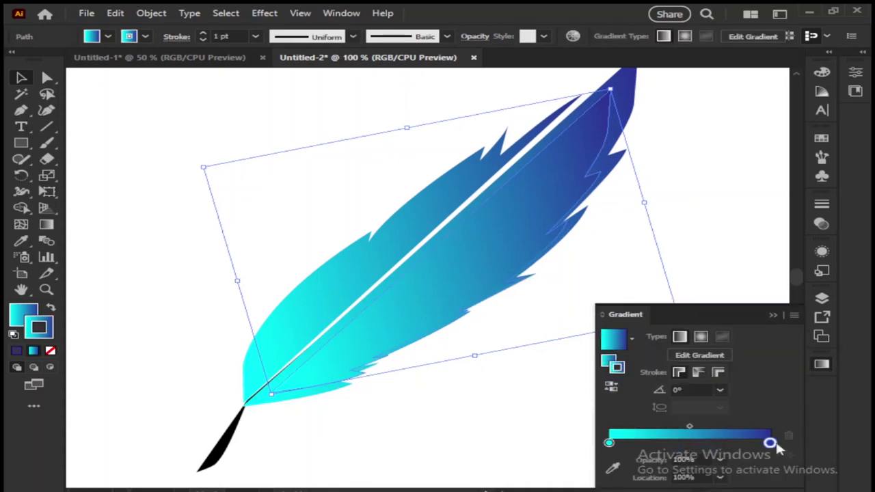
pyautogui.moveTo(770, 443)
pyautogui.mouseDown()
pyautogui.moveTo(604, 443)
pyautogui.moveTo(770, 442)
pyautogui.mouseUp()
pyautogui.click(536, 437)
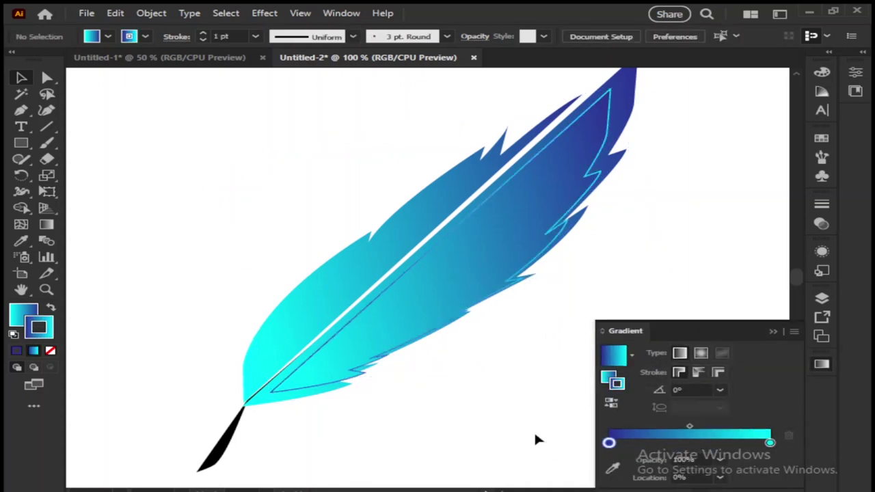
pyautogui.click(469, 277)
pyautogui.click(50, 351)
# Step: Select and deselect the feather halves to review their gradients
pyautogui.click(535, 438)
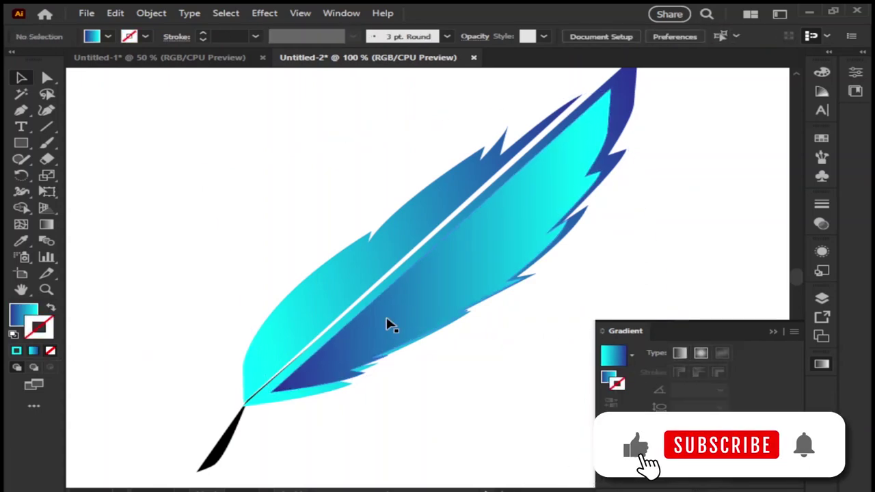
pyautogui.click(386, 324)
pyautogui.click(515, 415)
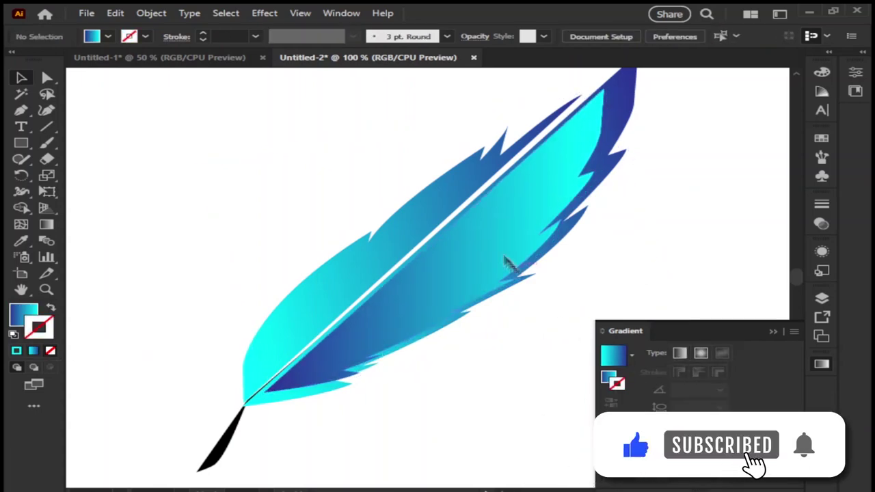
pyautogui.click(505, 261)
pyautogui.click(463, 313)
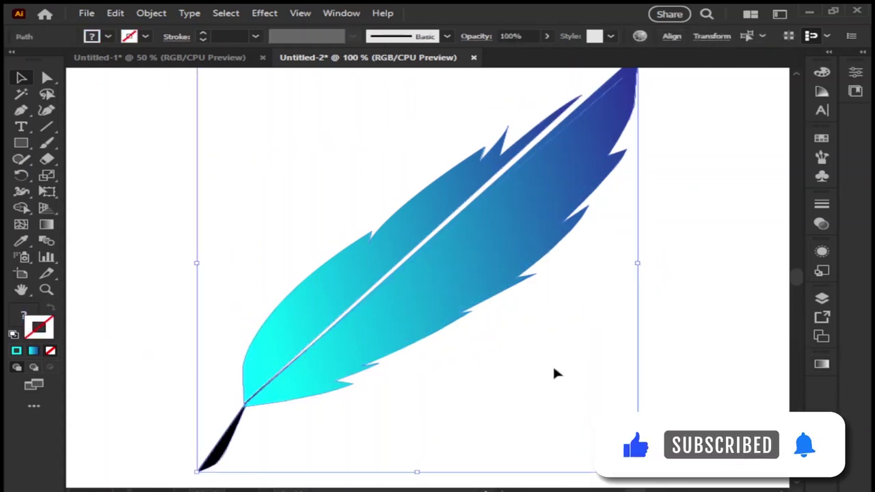
pyautogui.click(565, 356)
pyautogui.scroll(2, 478, 262)
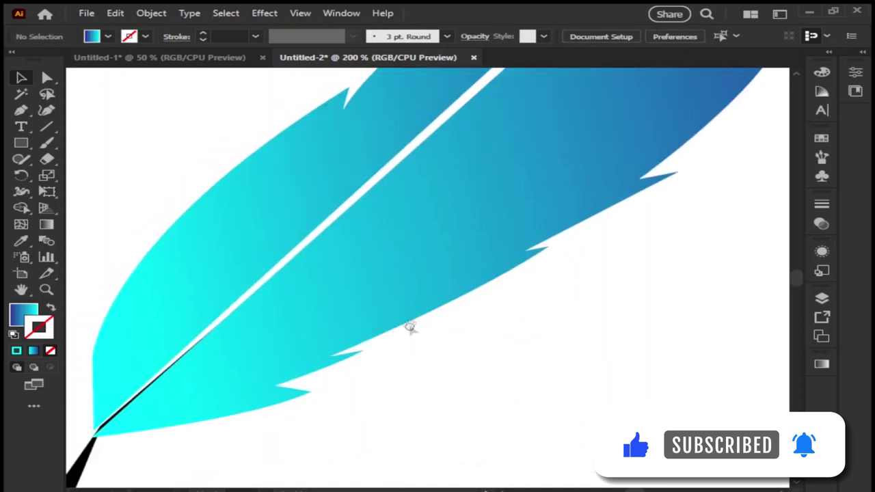
# Step: Start a Pen-tool inner shape from the feather base along the lower edge
pyautogui.press('p')
pyautogui.click(119, 423)
pyautogui.moveTo(261, 401); pyautogui.dragTo(263, 404)
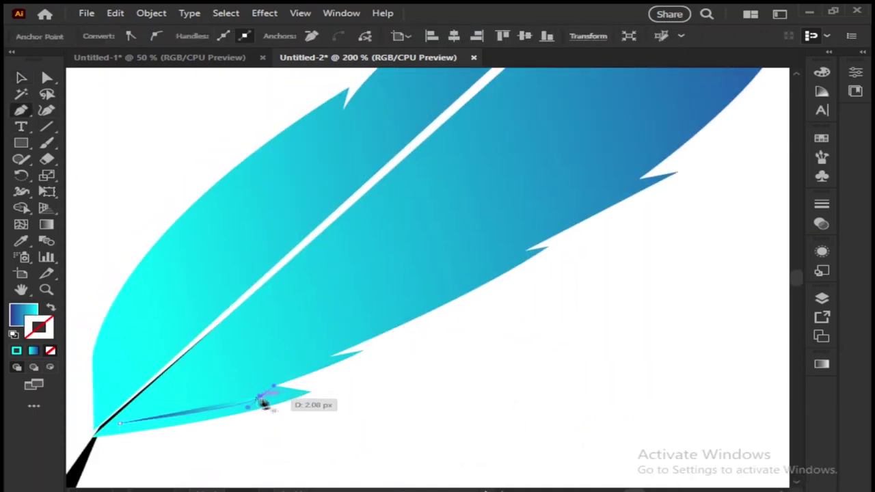
pyautogui.press('F6')
pyautogui.press('/')
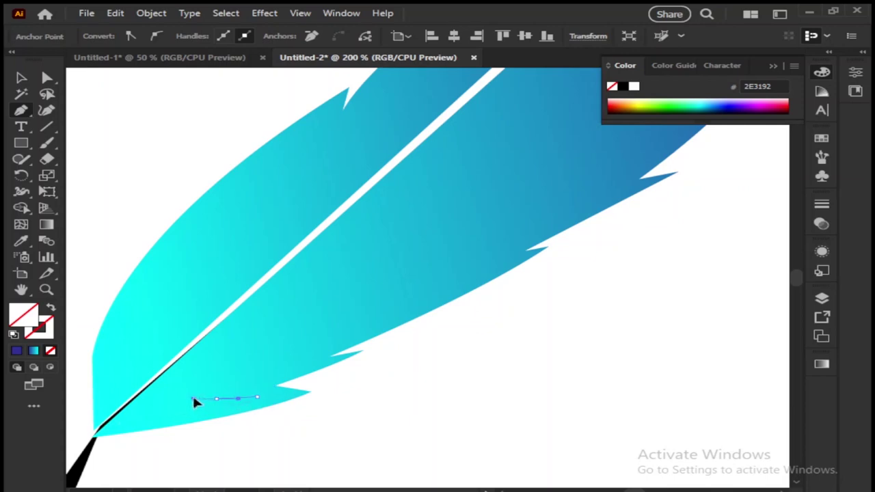
pyautogui.moveTo(310, 369); pyautogui.dragTo(316, 356)
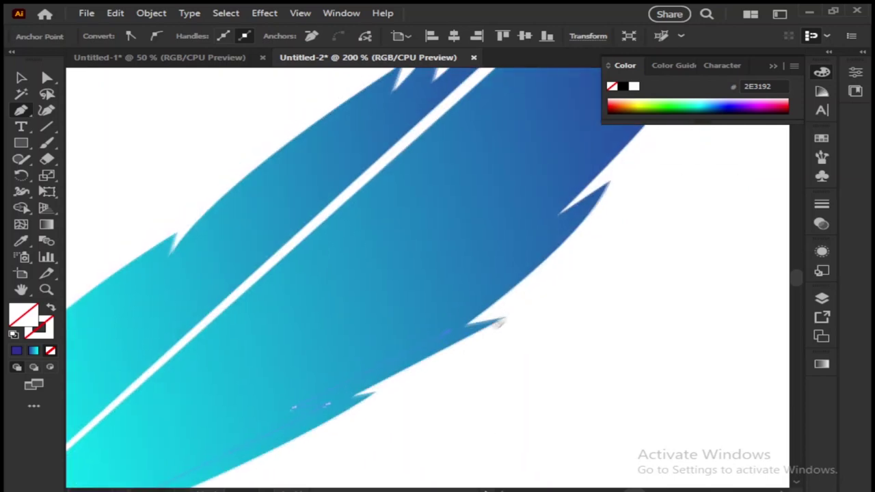
pyautogui.scroll(3, 623, 189)
pyautogui.moveTo(443, 328); pyautogui.dragTo(413, 342)
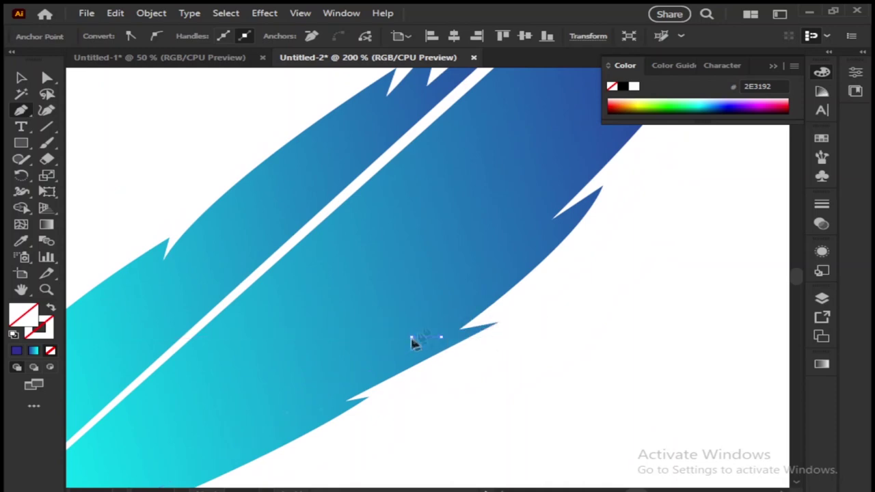
pyautogui.scroll(2, 518, 242)
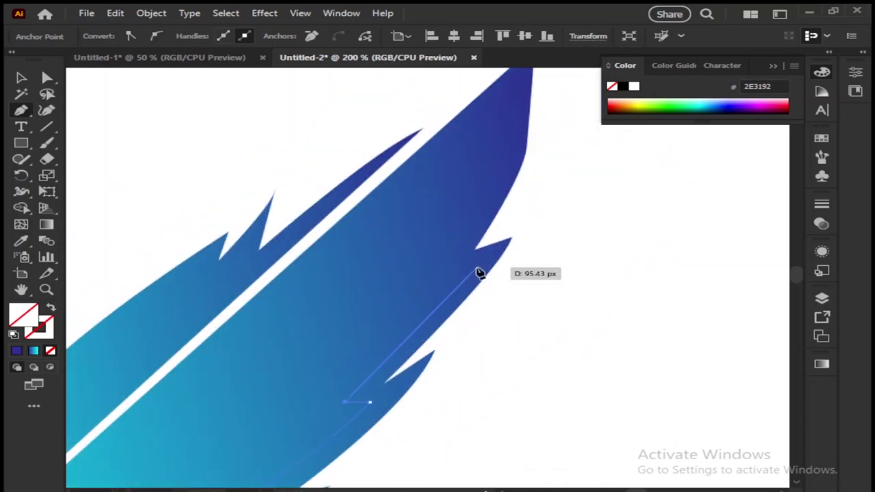
pyautogui.moveTo(436, 281); pyautogui.dragTo(465, 274)
# Step: Complete the jagged inner shape back to the base and fill it dark blue #2E3192
pyautogui.click(516, 145)
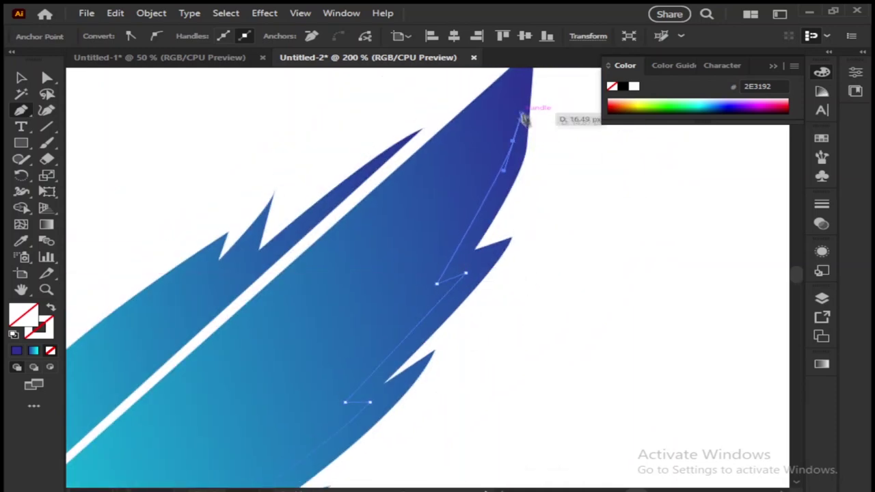
pyautogui.scroll(2, 523, 117)
pyautogui.moveTo(417, 323); pyautogui.dragTo(378, 344)
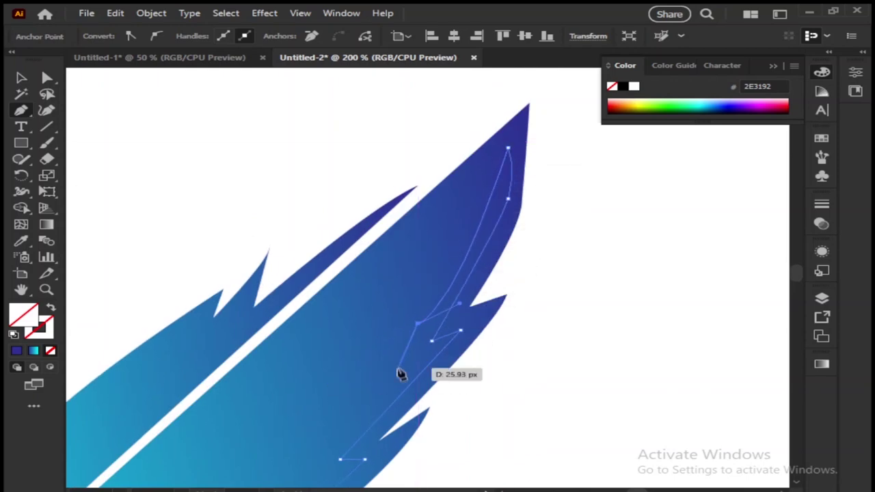
pyautogui.moveTo(401, 373); pyautogui.dragTo(369, 373)
pyautogui.hotkey('ctrl', 'z')
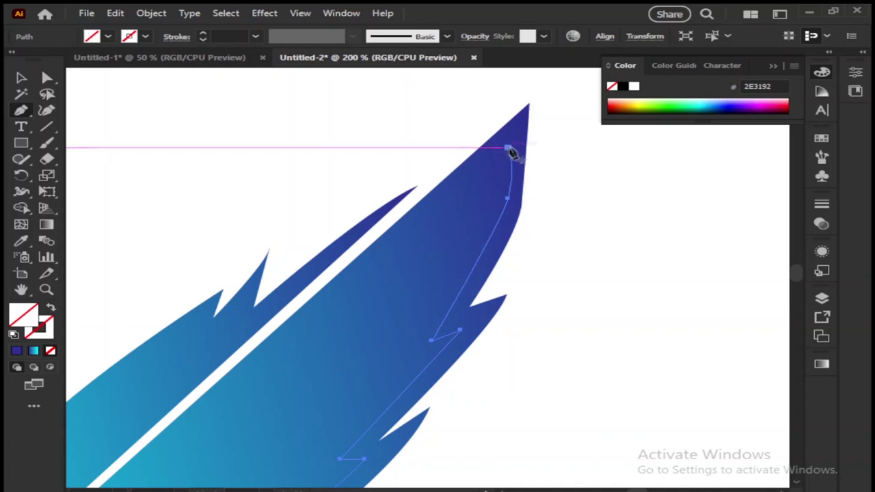
pyautogui.moveTo(404, 346); pyautogui.dragTo(415, 356)
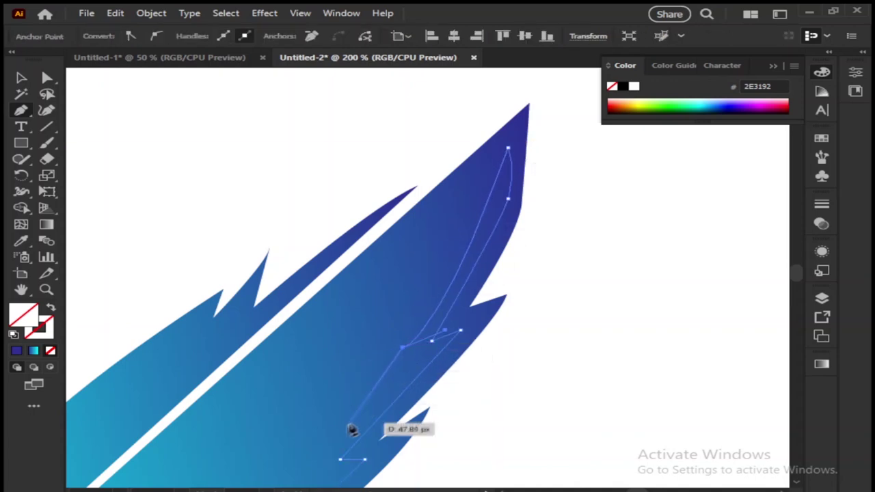
pyautogui.moveTo(351, 429)
pyautogui.mouseDown()
pyautogui.moveTo(287, 436)
pyautogui.moveTo(381, 301)
pyautogui.mouseUp()
pyautogui.scroll(-3, 369, 390)
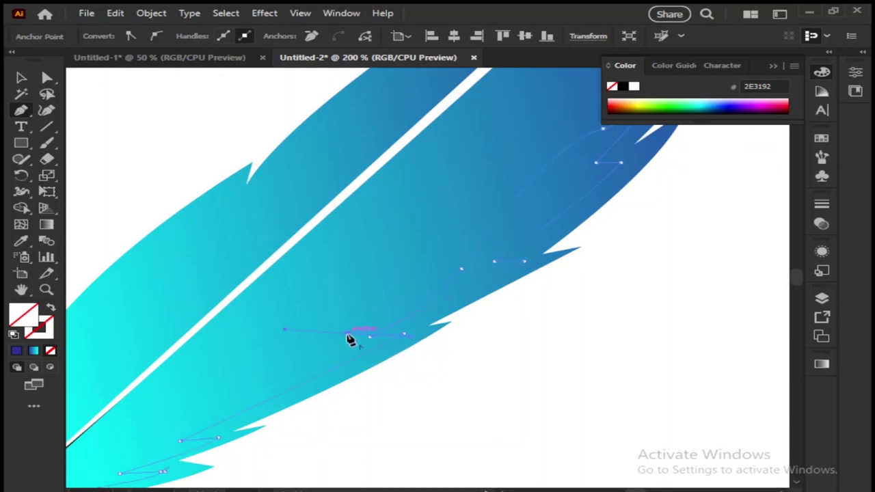
pyautogui.moveTo(198, 439); pyautogui.dragTo(189, 414)
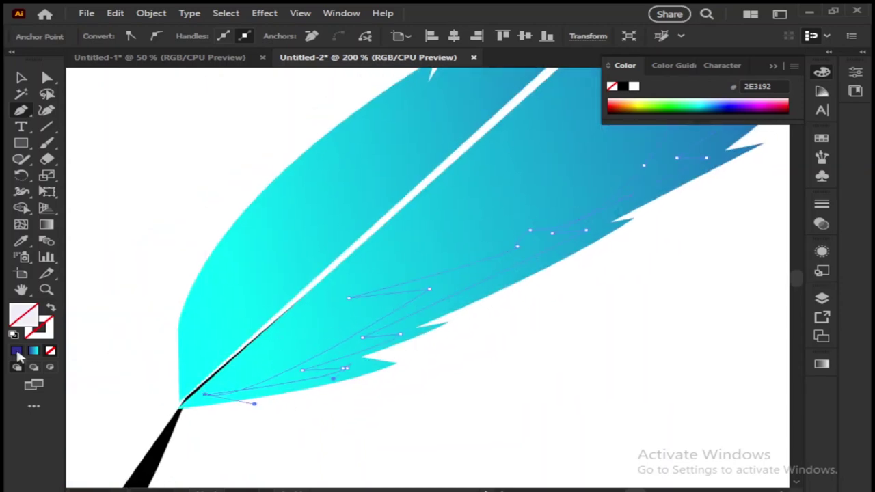
pyautogui.click(17, 351)
pyautogui.hotkey('ctrl', '-')
pyautogui.hotkey('ctrl', '-')
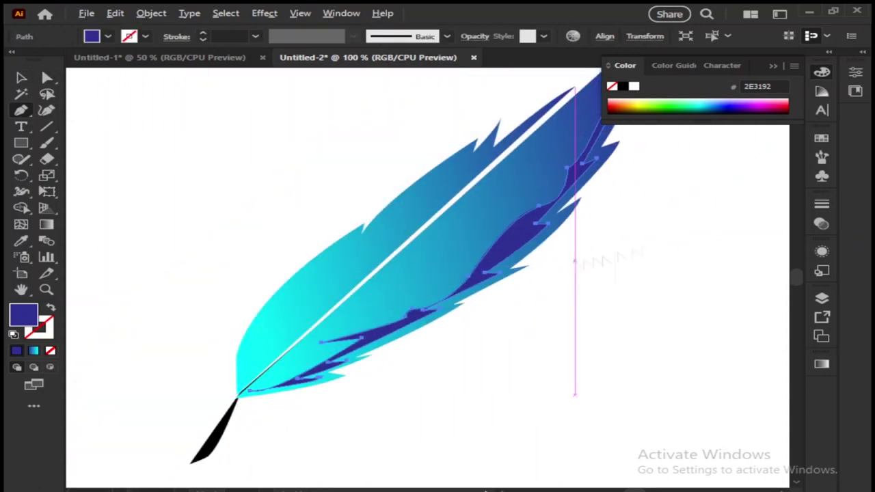
# Step: Eyedropper the feather gradient onto the inner shape and make its end stop cyan
pyautogui.click(146, 162)
pyautogui.click(473, 254)
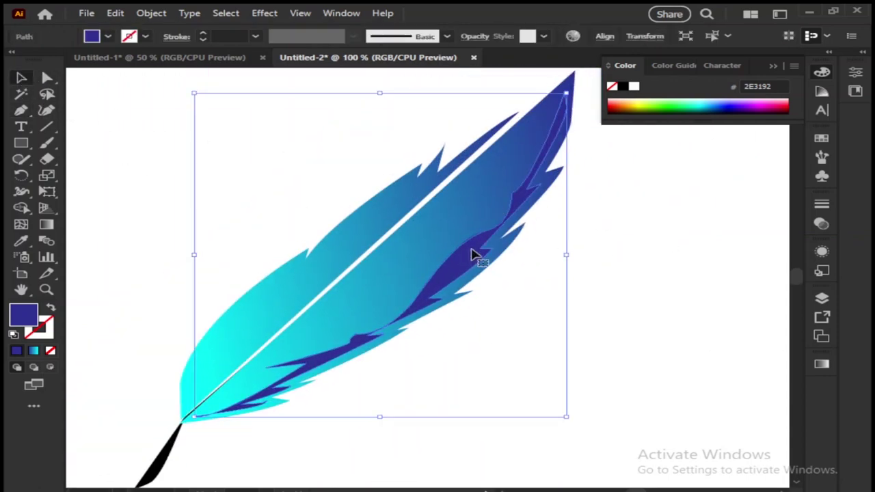
pyautogui.click(20, 241)
pyautogui.click(205, 345)
pyautogui.click(822, 363)
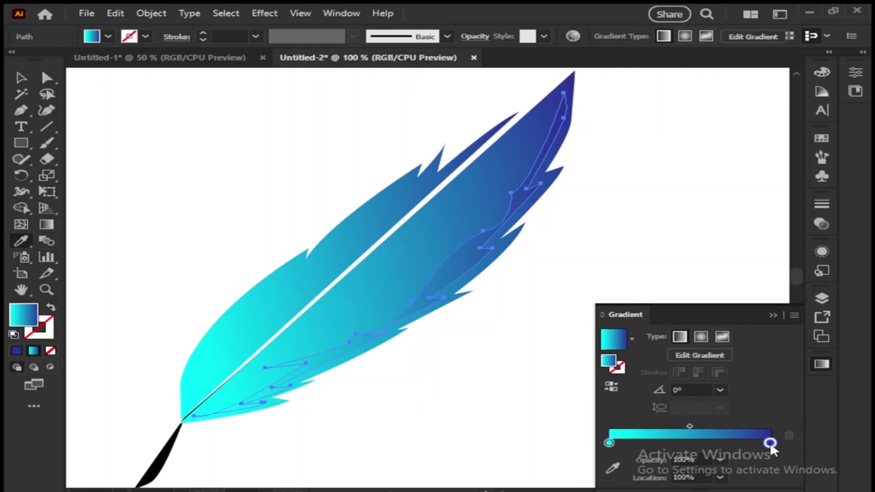
pyautogui.doubleClick(770, 443)
pyautogui.click(634, 291)
pyautogui.click(412, 396)
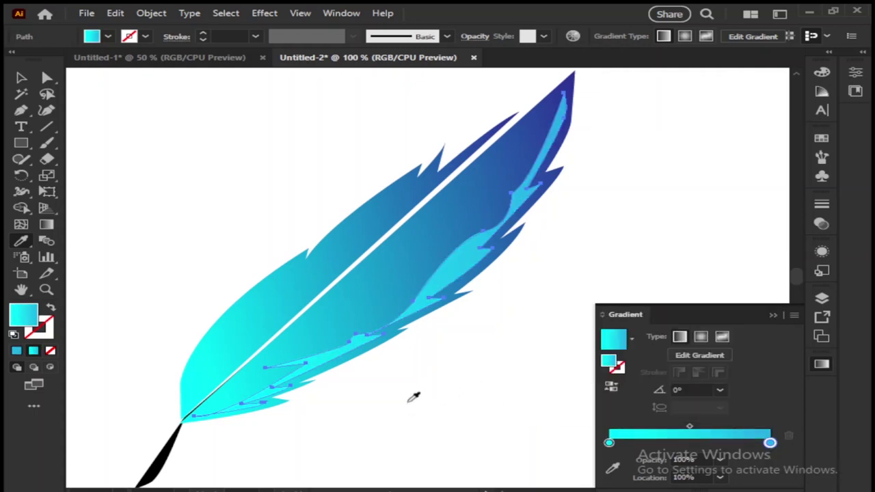
# Step: Rearrange the inner shape's gradient stops so blue sits at the end
pyautogui.press('v')
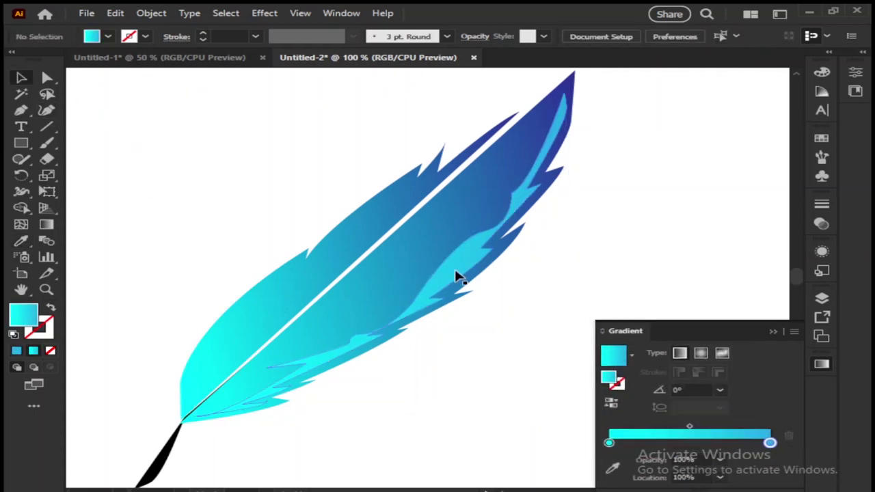
pyautogui.click(456, 272)
pyautogui.click(770, 443)
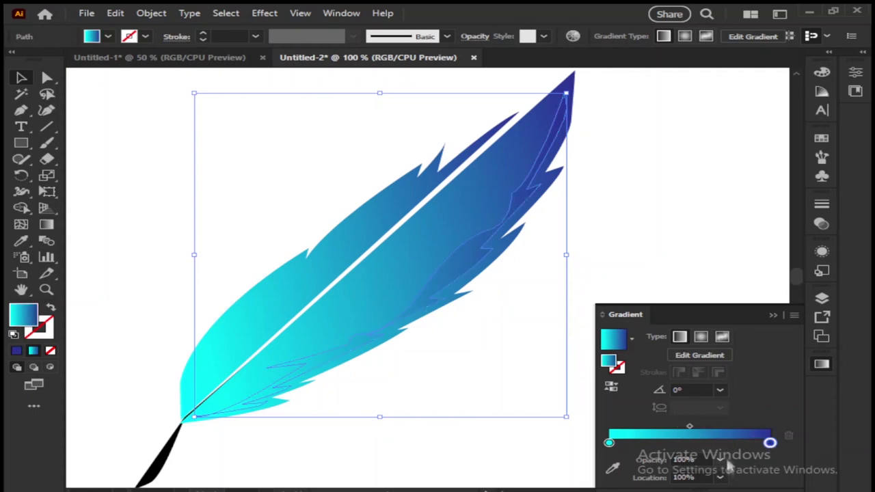
pyautogui.moveTo(770, 443); pyautogui.dragTo(609, 443)
pyautogui.click(770, 443)
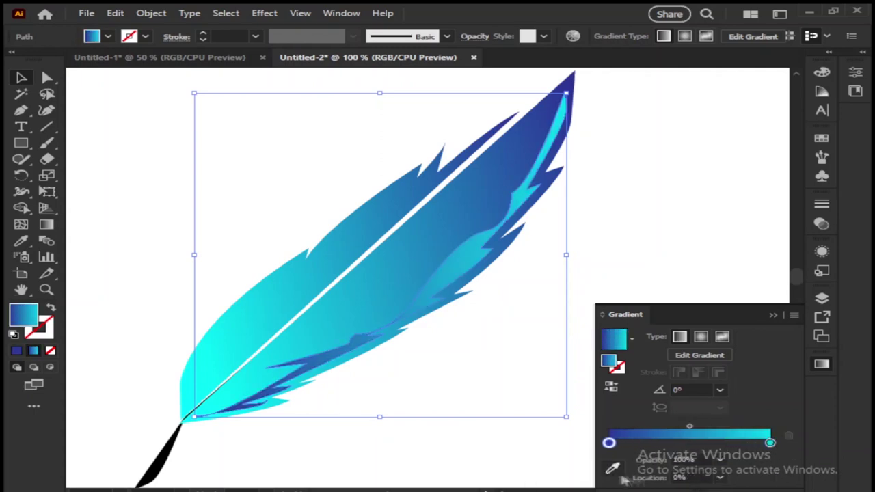
pyautogui.doubleClick(609, 442)
pyautogui.press('Escape')
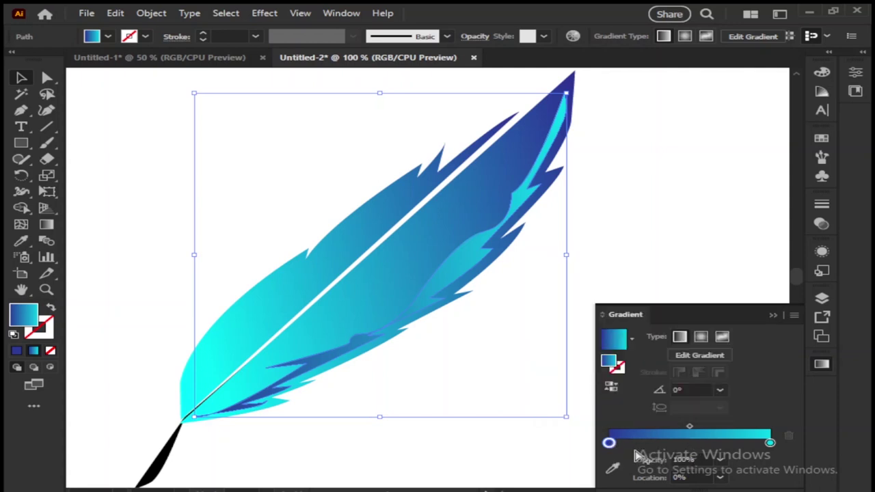
pyautogui.moveTo(609, 443); pyautogui.dragTo(790, 451)
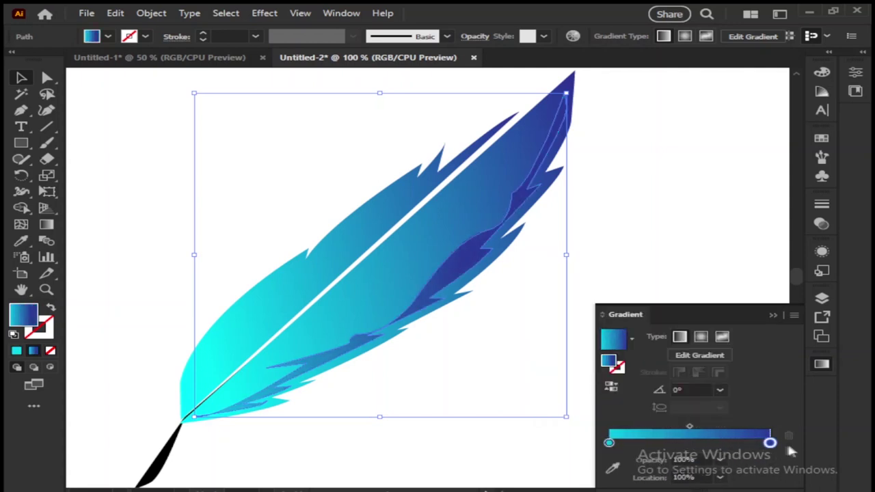
# Step: Switch the blue stop's sliders to HSB and lower its brightness
pyautogui.doubleClick(769, 442)
pyautogui.click(552, 296)
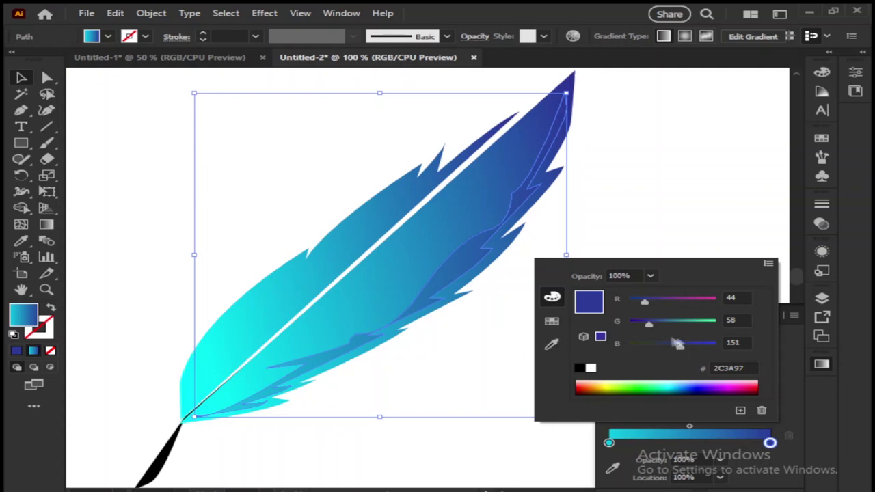
pyautogui.click(768, 263)
pyautogui.click(751, 295)
pyautogui.moveTo(681, 345)
pyautogui.mouseDown()
pyautogui.moveTo(668, 345)
pyautogui.moveTo(702, 326)
pyautogui.moveTo(653, 350)
pyautogui.mouseUp()
# Step: Raise the cyan stop's saturation slightly
pyautogui.click(608, 443)
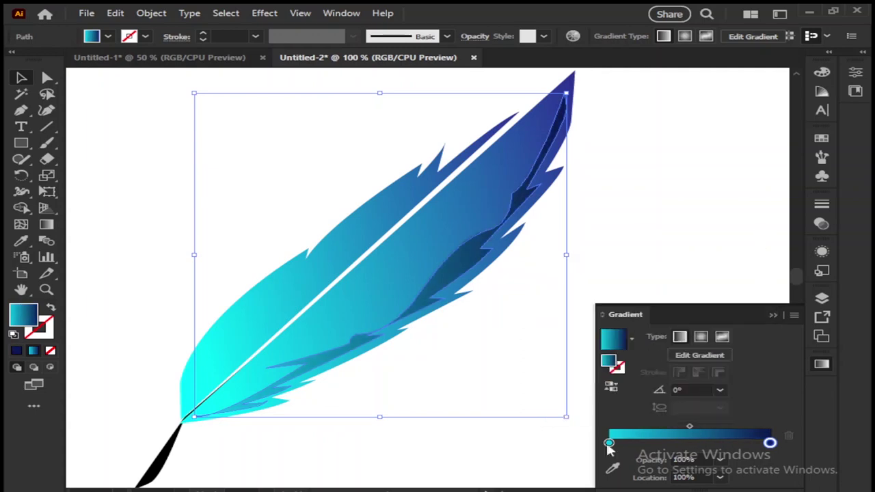
pyautogui.doubleClick(609, 443)
pyautogui.moveTo(716, 350); pyautogui.dragTo(687, 330)
pyautogui.click(663, 232)
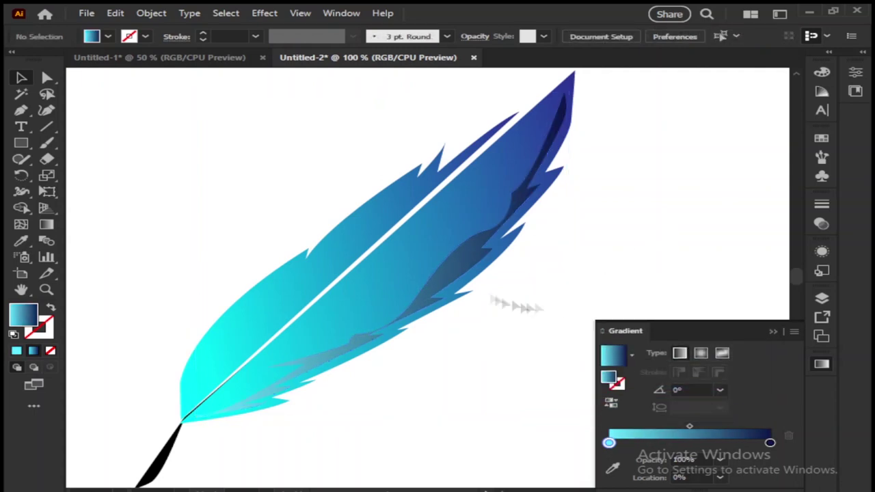
pyautogui.click(264, 13)
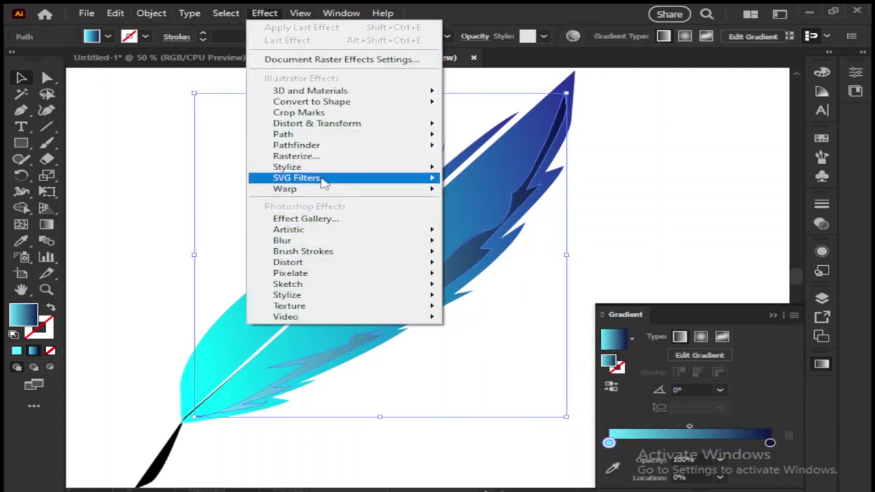
# Step: Apply a 5 px Feather effect to the inner vane, then deselect
pyautogui.click(487, 183)
pyautogui.write('5')
pyautogui.press('Tab')
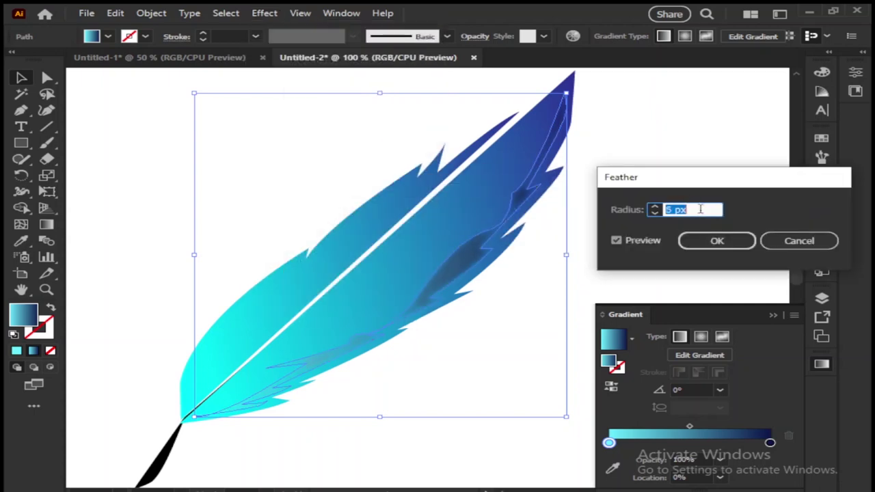
pyautogui.press('Return')
pyautogui.click(510, 300)
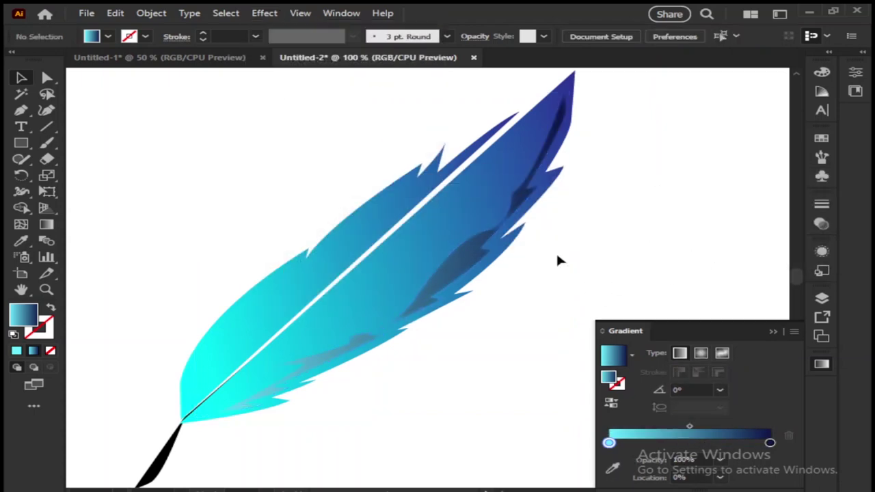
pyautogui.hotkey('ctrl', 'a')
pyautogui.click(645, 205)
pyautogui.moveTo(644, 205); pyautogui.dragTo(667, 210)
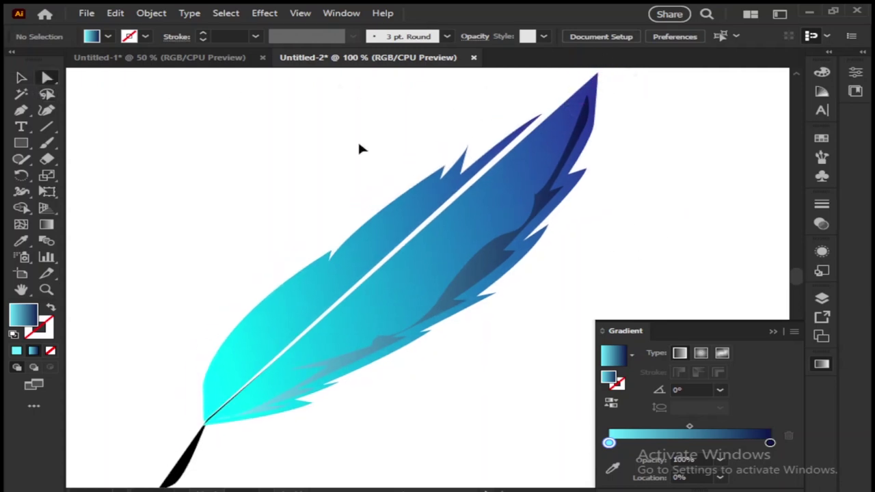
# Step: Try moving the whole feather down and left, then undo the move
pyautogui.hotkey('ctrl', 'a')
pyautogui.click(602, 137)
pyautogui.click(593, 75)
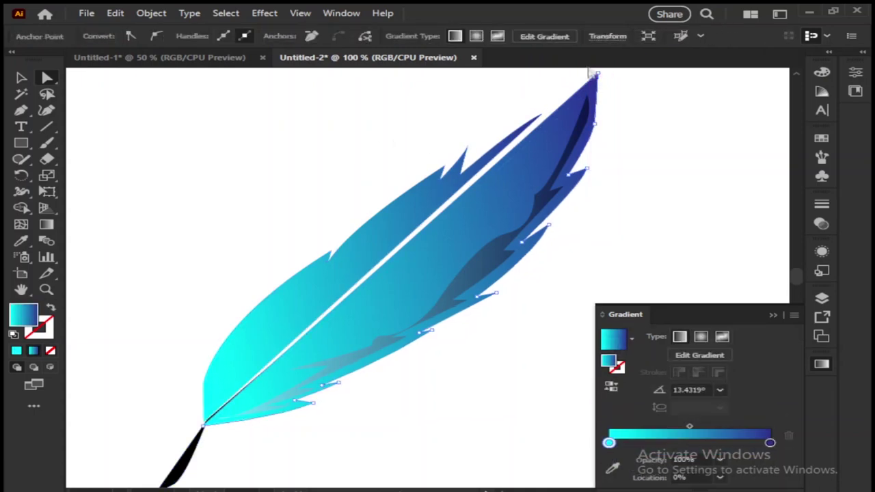
pyautogui.moveTo(593, 75); pyautogui.dragTo(574, 114)
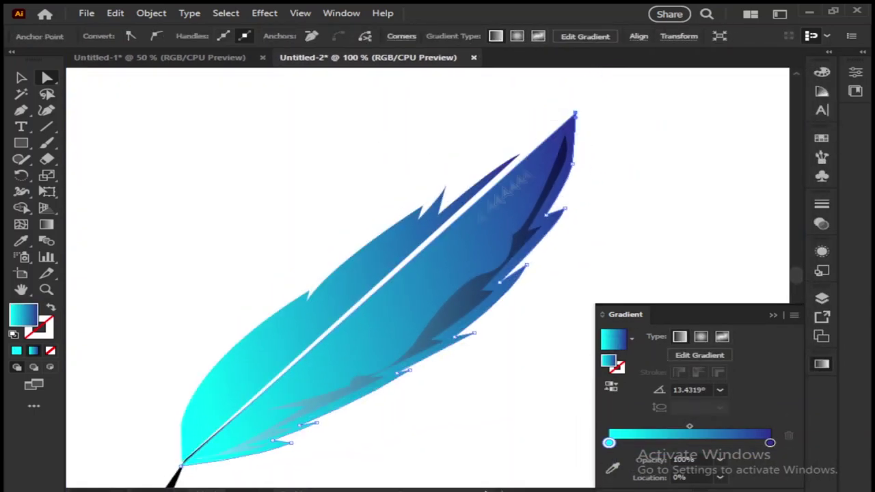
pyautogui.hotkey('ctrl', 'z')
pyautogui.press('v')
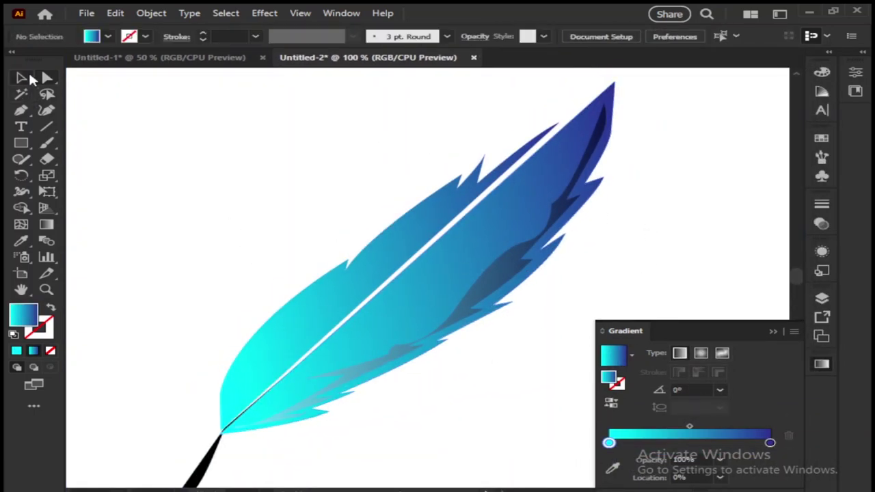
# Step: Lower the inner vane's dark blue gradient stop saturation to about 77%
pyautogui.click(513, 275)
pyautogui.doubleClick(770, 443)
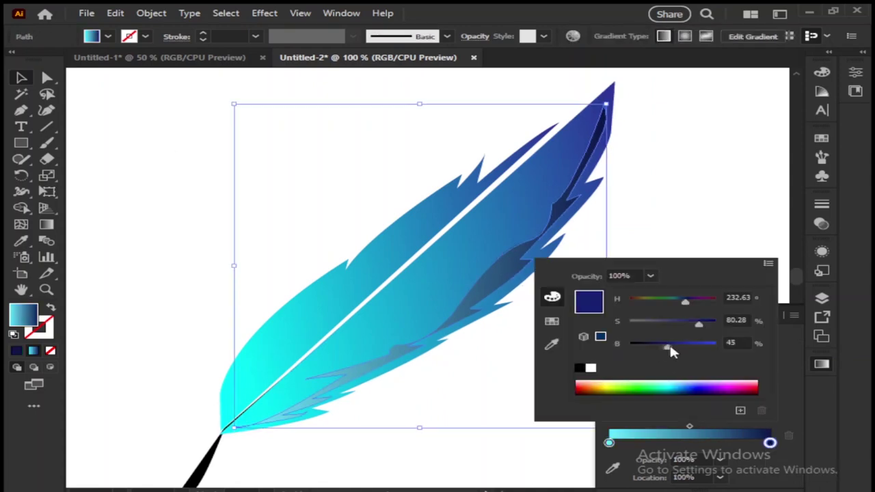
pyautogui.moveTo(699, 328); pyautogui.dragTo(697, 330)
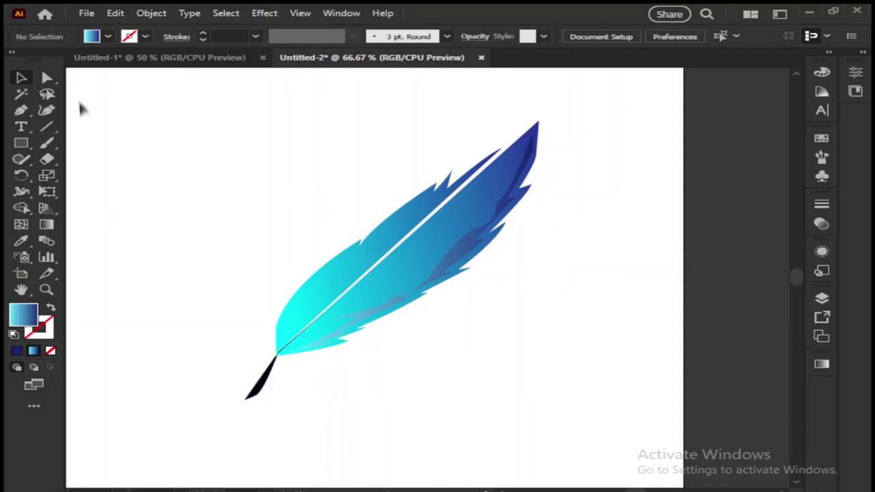
pyautogui.click(242, 403)
pyautogui.click(504, 406)
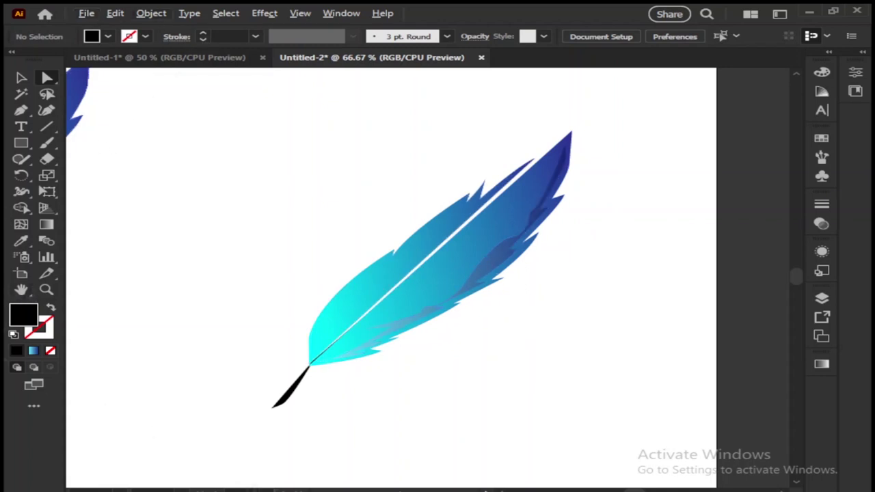
# Step: Draw a rectangle over the artboard and send it behind the feather
pyautogui.hotkey('ctrl', '-')
pyautogui.hotkey('ctrl', '-')
pyautogui.click(205, 205)
pyautogui.press('v')
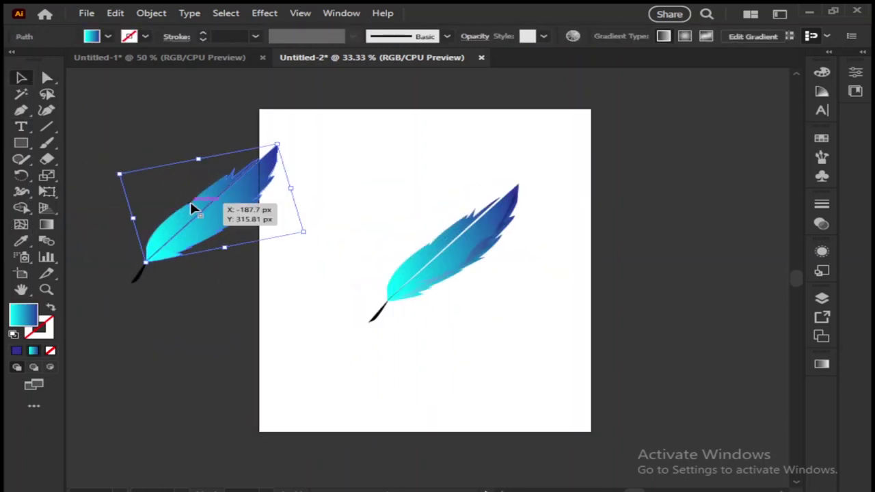
pyautogui.hotkey('ctrl', '-')
pyautogui.hscroll(1, 517, 297)
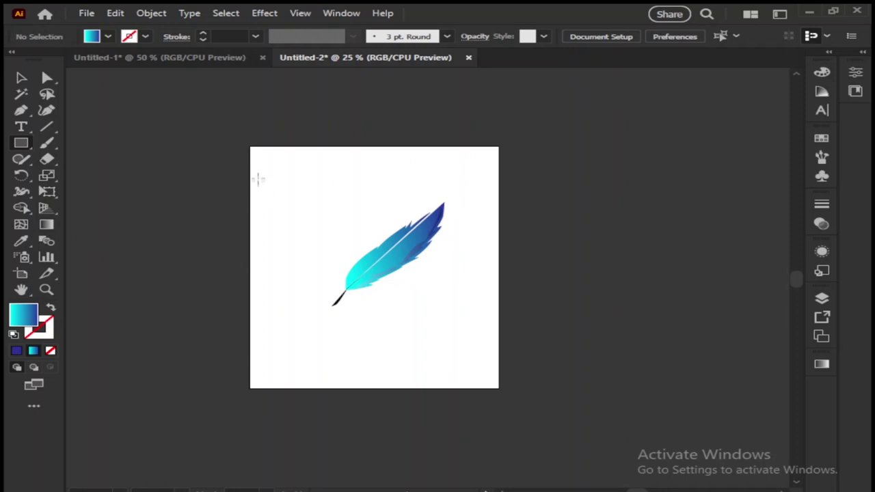
pyautogui.moveTo(258, 179); pyautogui.dragTo(499, 341)
pyautogui.rightClick(388, 253)
pyautogui.moveTo(435, 429)
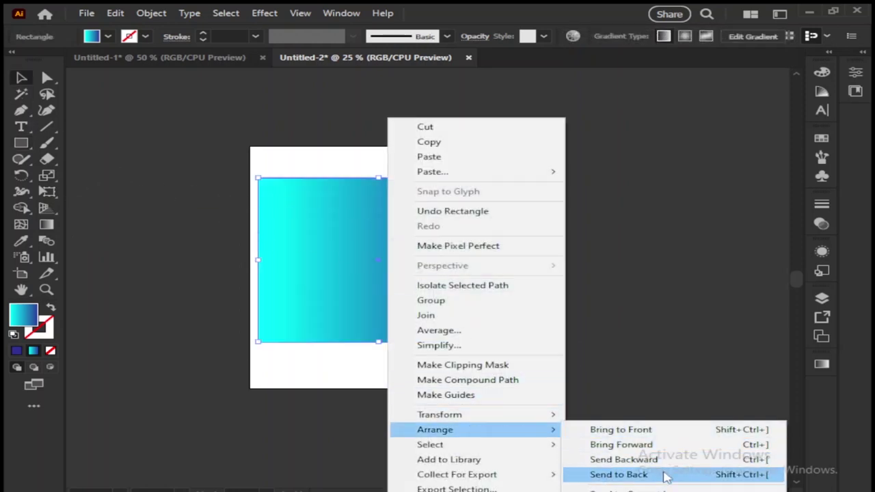
pyautogui.click(667, 476)
# Step: Fill the background rectangle with light grey CCCCCC
pyautogui.doubleClick(22, 314)
pyautogui.write('cccccc')
pyautogui.click(498, 294)
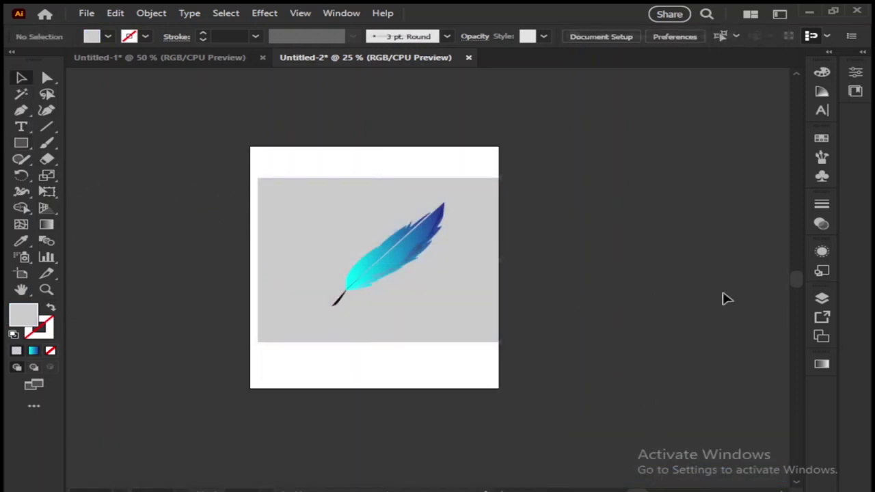
pyautogui.hotkey('ctrl', '+')
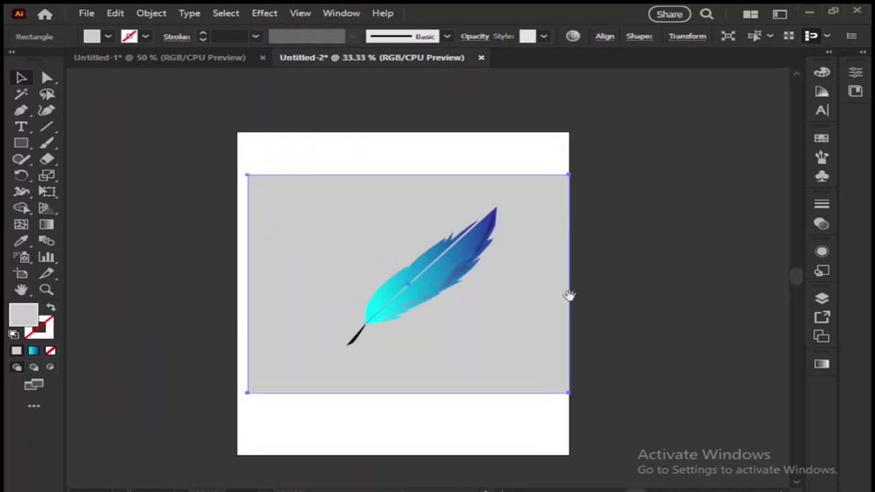
pyautogui.hotkey('ctrl', '+')
pyautogui.hotkey('ctrl', '+')
pyautogui.click(765, 304)
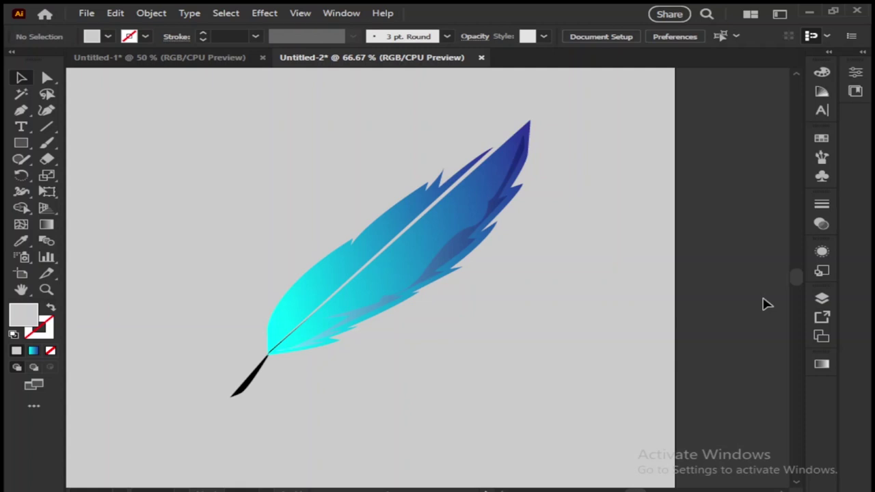
# Step: Add 'Pen Logo' text at 48 pt in the Game Of Squids font
pyautogui.click(351, 394)
pyautogui.write('Pen Logo')
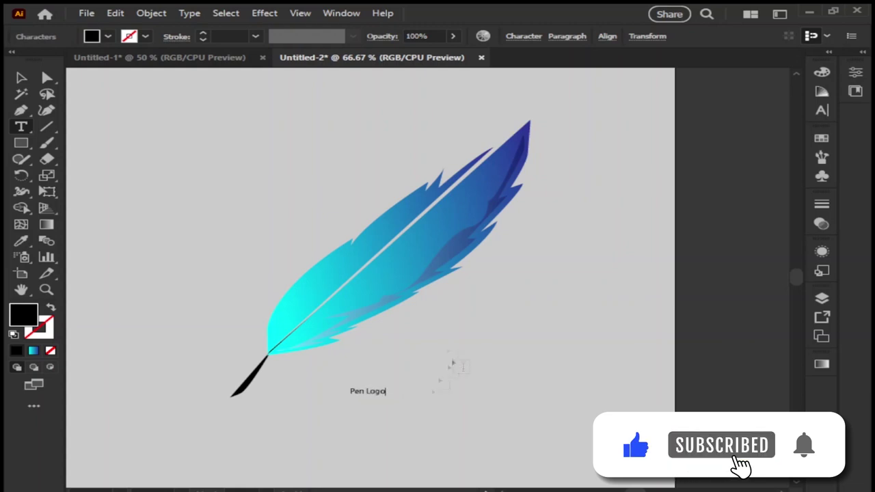
pyautogui.press('Escape')
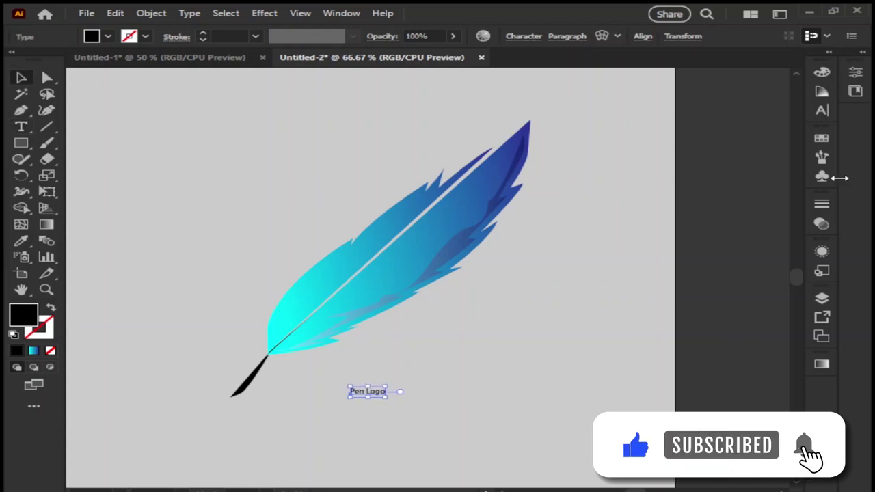
pyautogui.click(822, 110)
pyautogui.click(691, 126)
pyautogui.click(718, 333)
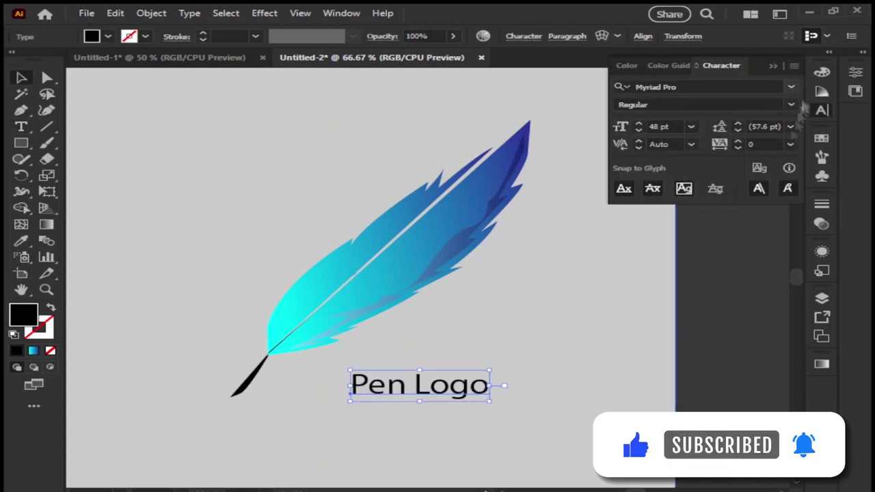
pyautogui.click(791, 87)
pyautogui.click(508, 185)
# Step: Move the text beside the nib and remove the stray horizontal guide
pyautogui.moveTo(512, 384); pyautogui.dragTo(433, 387)
pyautogui.hotkey('ctrl', 'r')
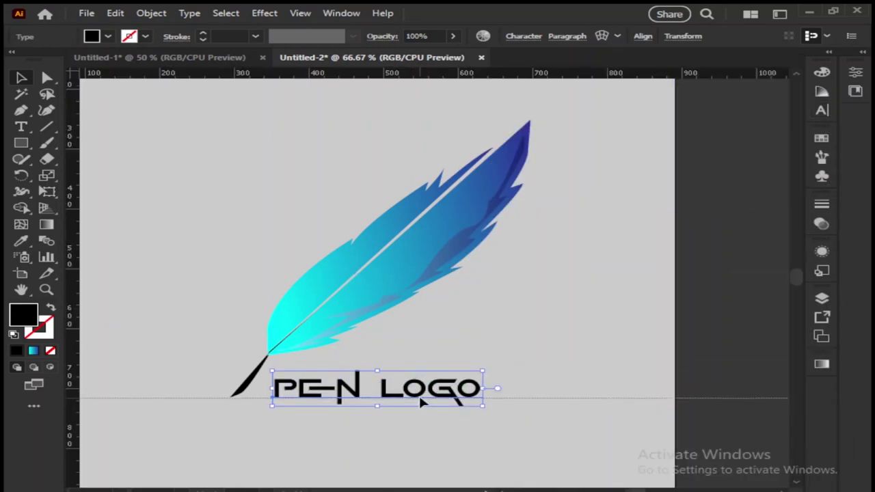
pyautogui.moveTo(533, 399); pyautogui.dragTo(570, 440)
pyautogui.press('Delete')
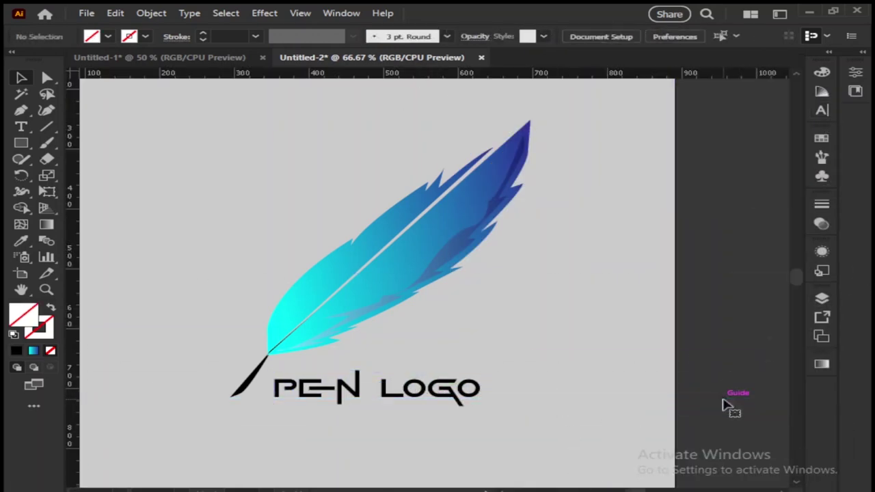
pyautogui.click(424, 389)
pyautogui.click(674, 273)
# Step: Change the background rectangle's fill to EFEFEF
pyautogui.doubleClick(23, 314)
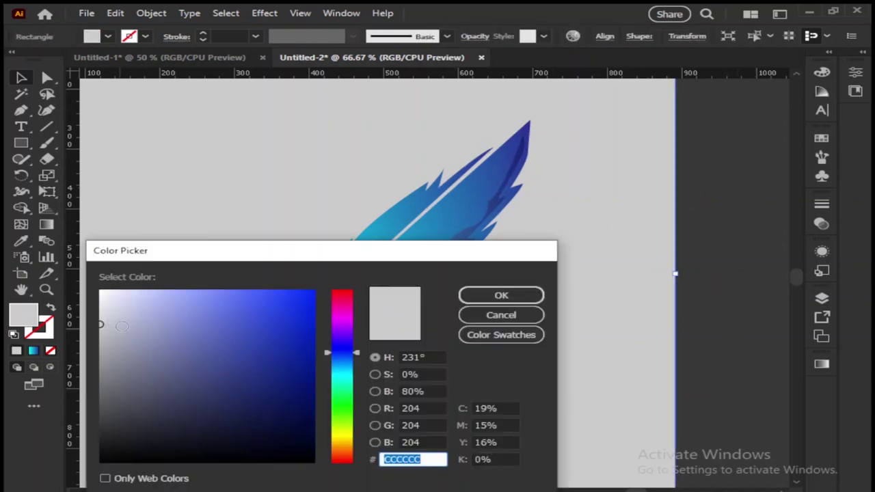
pyautogui.write('EFEFEF')
pyautogui.press('Return')
pyautogui.click(683, 293)
# Step: View the finished logo at 100% with the interface hidden
pyautogui.hscroll(-2, 626, 267)
pyautogui.hotkey('ctrl', '=')
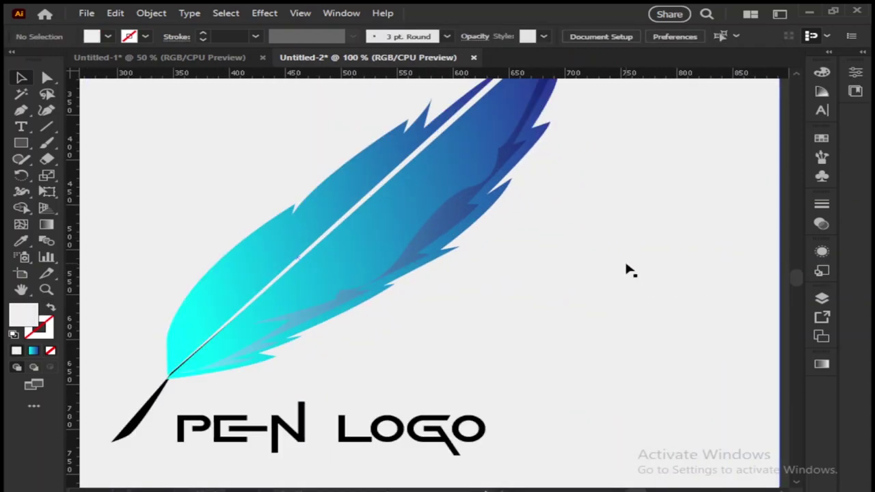
pyautogui.press('f')
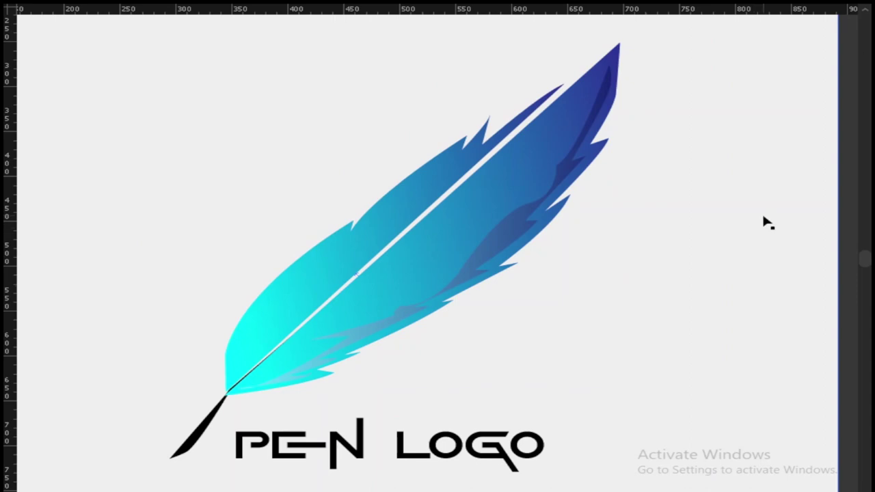
pyautogui.scroll(-1, 724, 329)
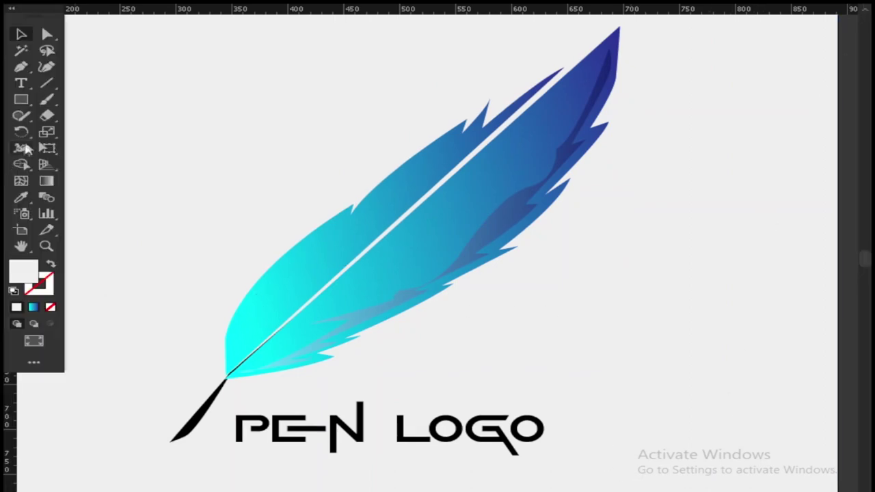